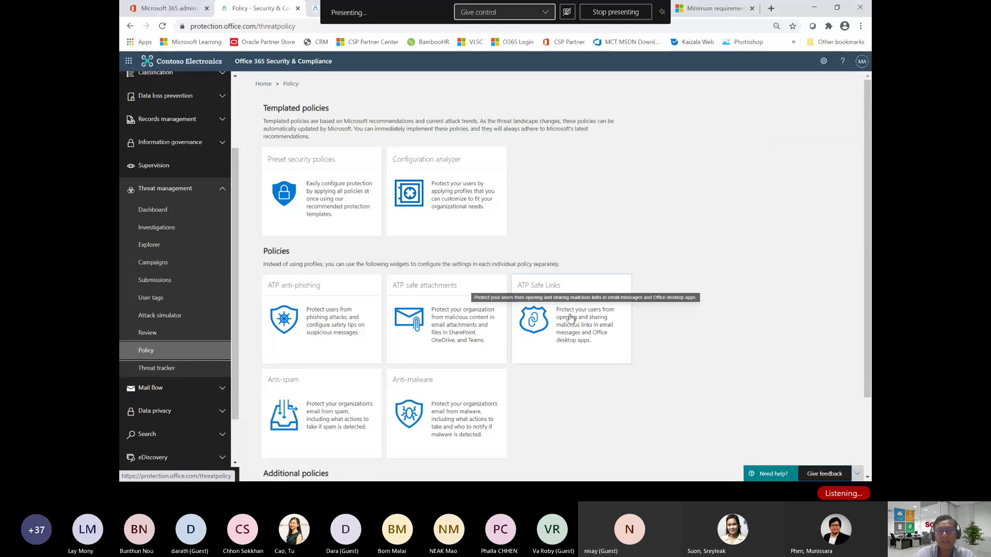
# Open the ATP Safe Links policies, review the settings of the Testing policy and close it without changes
pyautogui.click(570, 316)
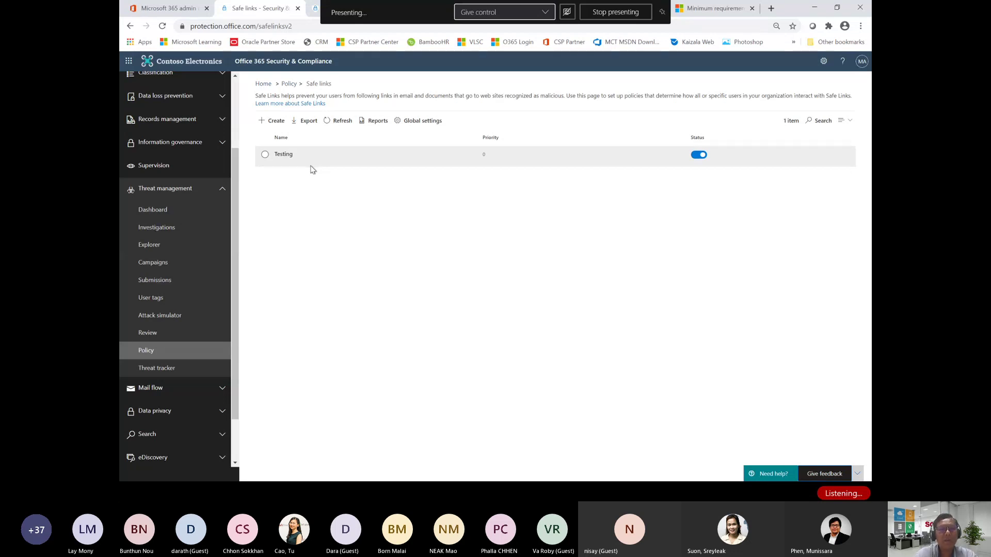
pyautogui.click(287, 156)
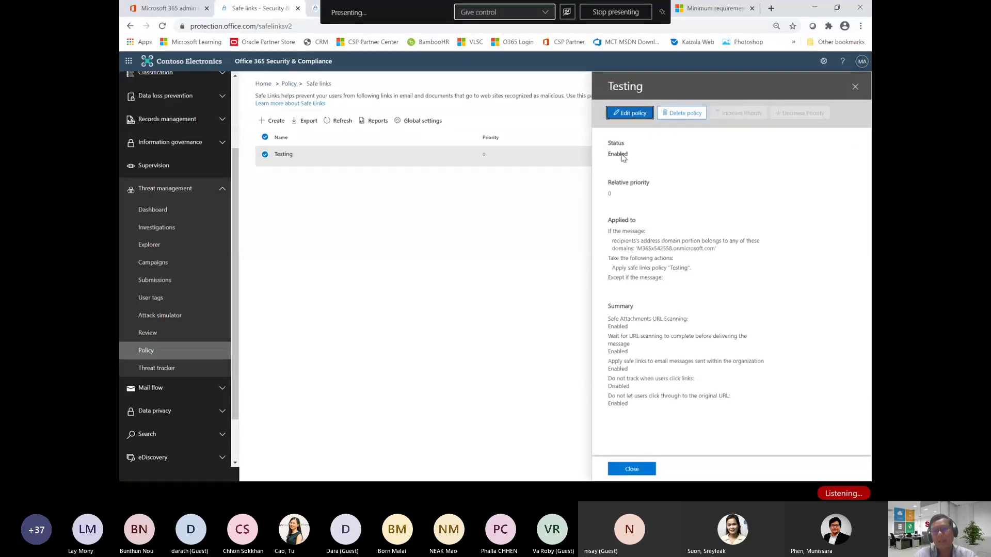
pyautogui.click(630, 113)
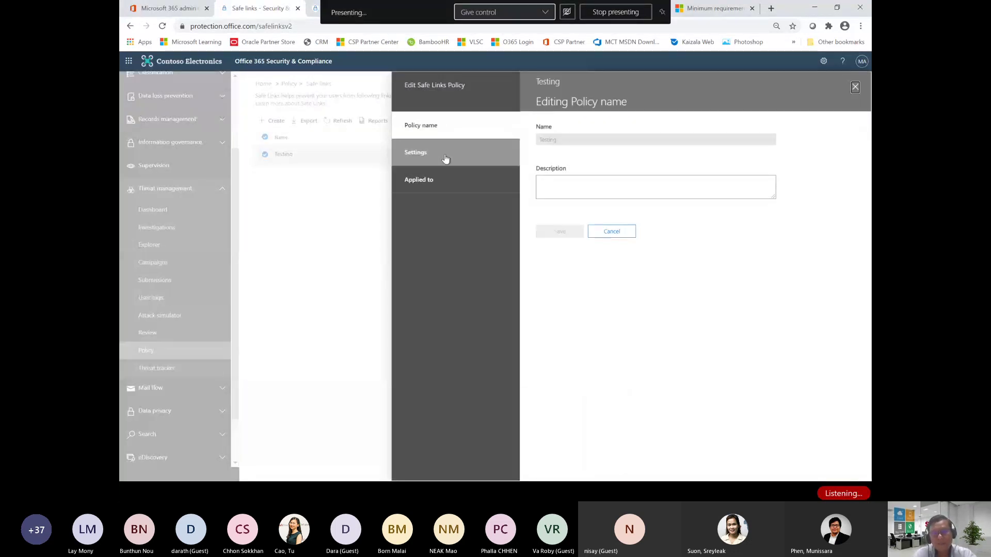
pyautogui.click(417, 157)
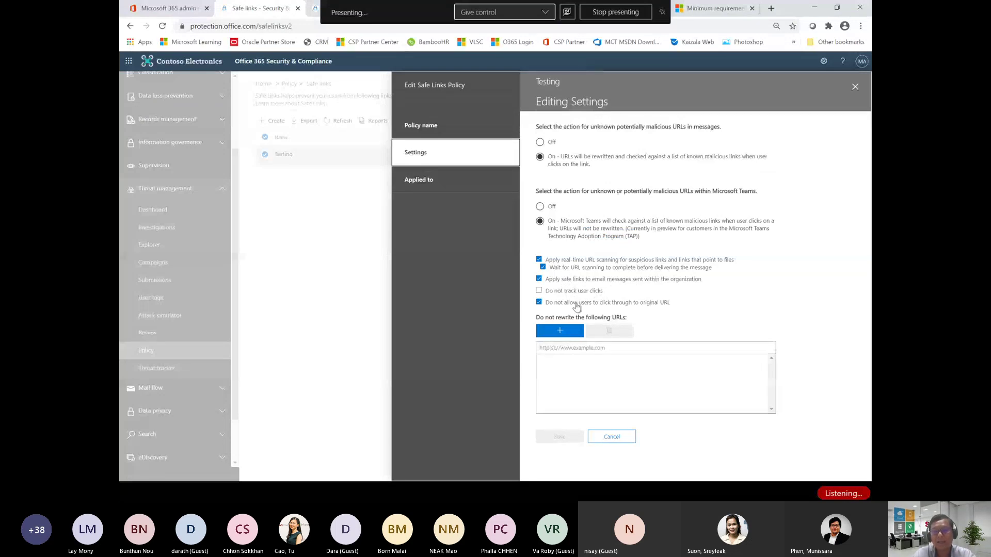
pyautogui.click(611, 437)
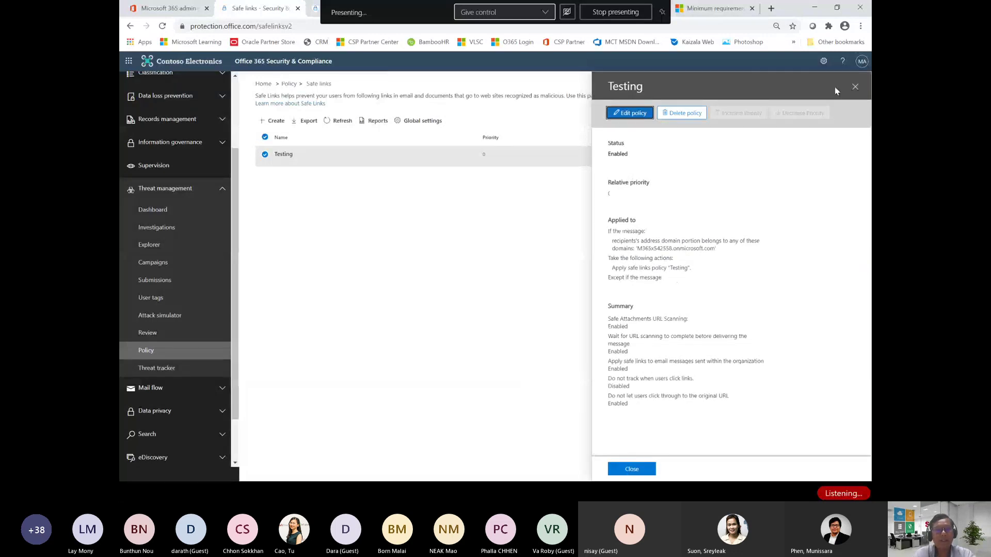
pyautogui.click(855, 87)
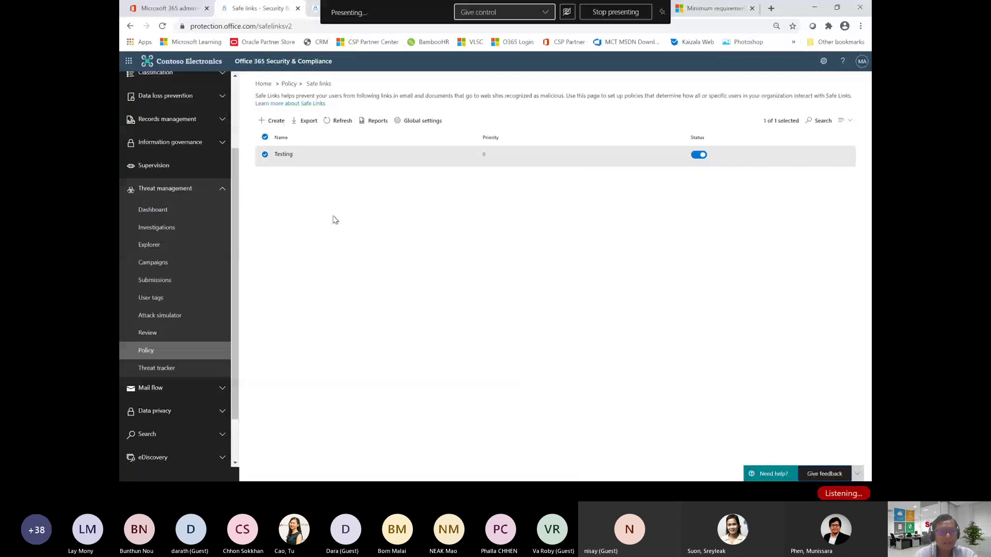
# Return to the threat policies and open the settings of SA Policy under ATP safe attachments for editing
pyautogui.click(290, 85)
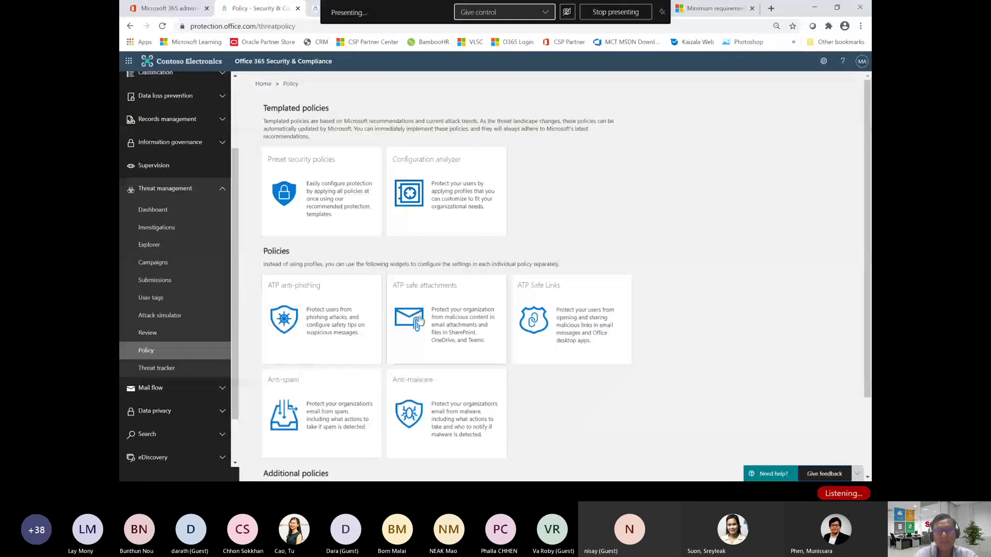
pyautogui.click(418, 321)
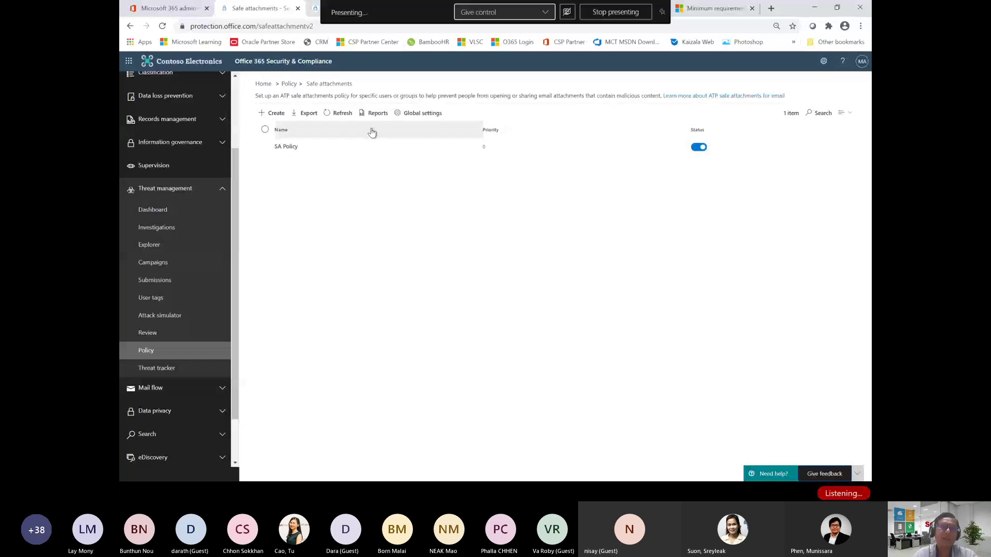
pyautogui.click(288, 147)
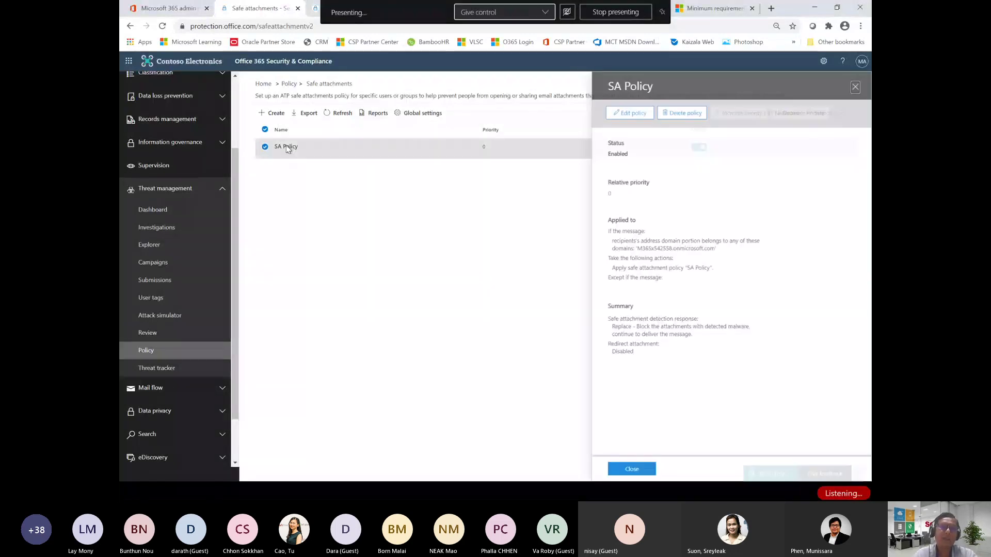
pyautogui.click(635, 114)
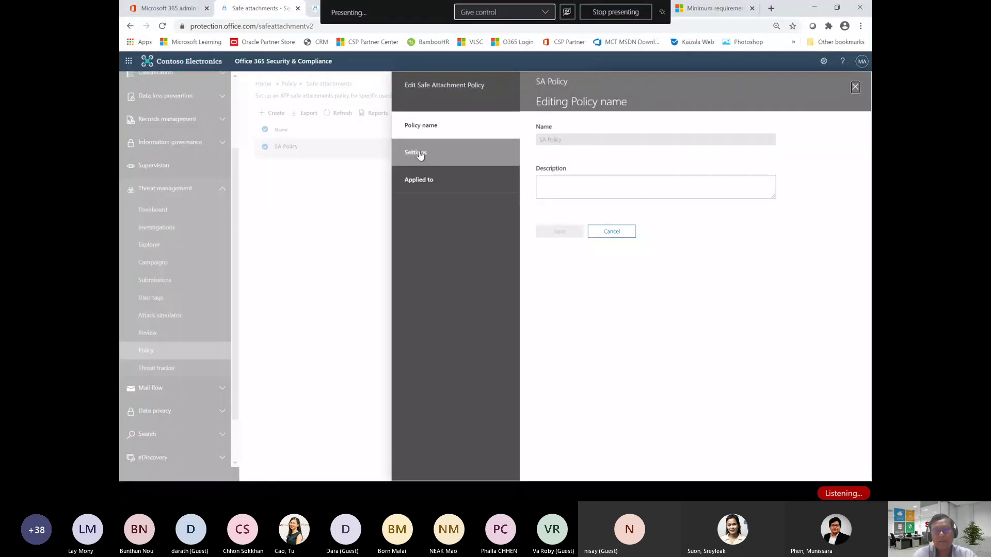
pyautogui.click(421, 157)
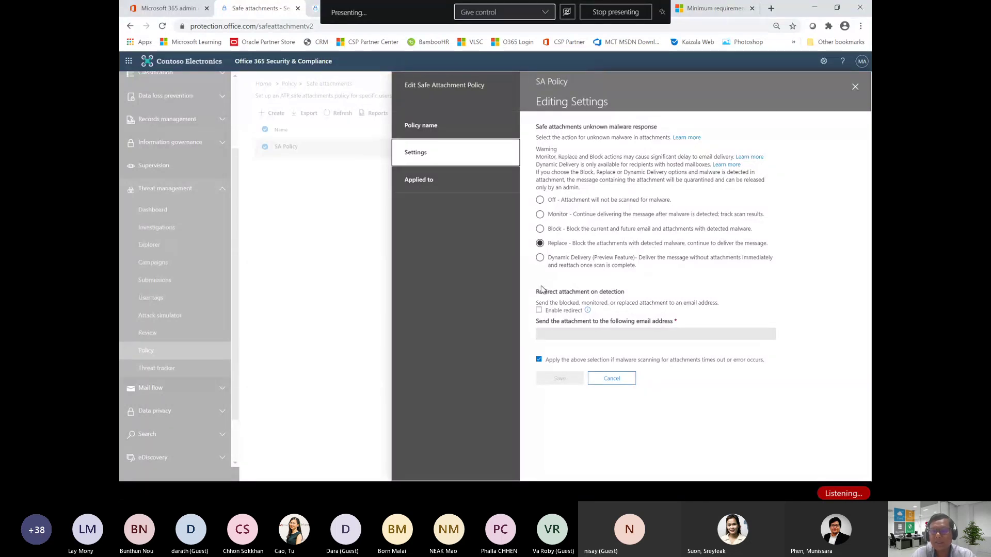
# Enable redirect for detected attachments in SA Policy, discard the unsaved change and close the policy
pyautogui.click(540, 311)
pyautogui.moveTo(548, 293); pyautogui.dragTo(581, 295)
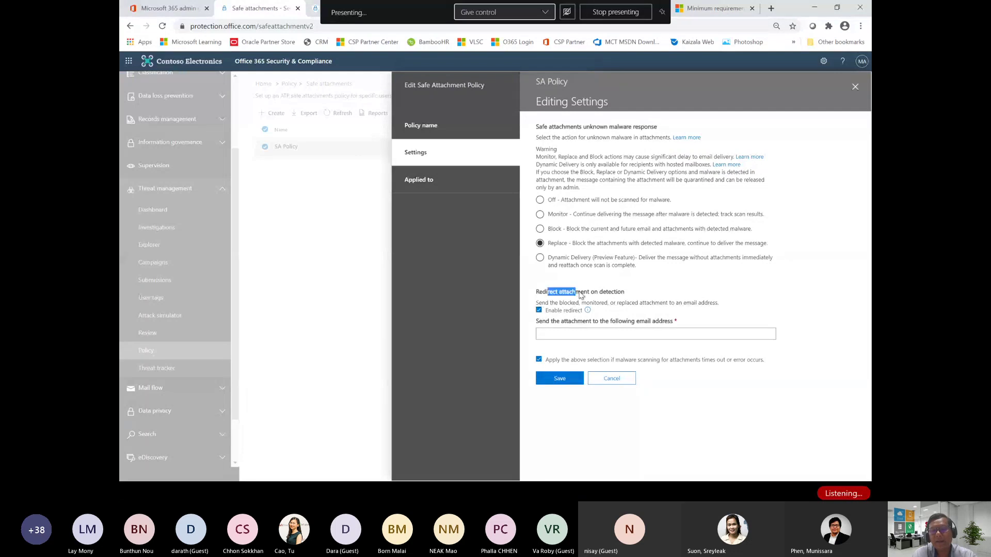
pyautogui.tripleClick(578, 293)
pyautogui.doubleClick(565, 294)
pyautogui.click(611, 378)
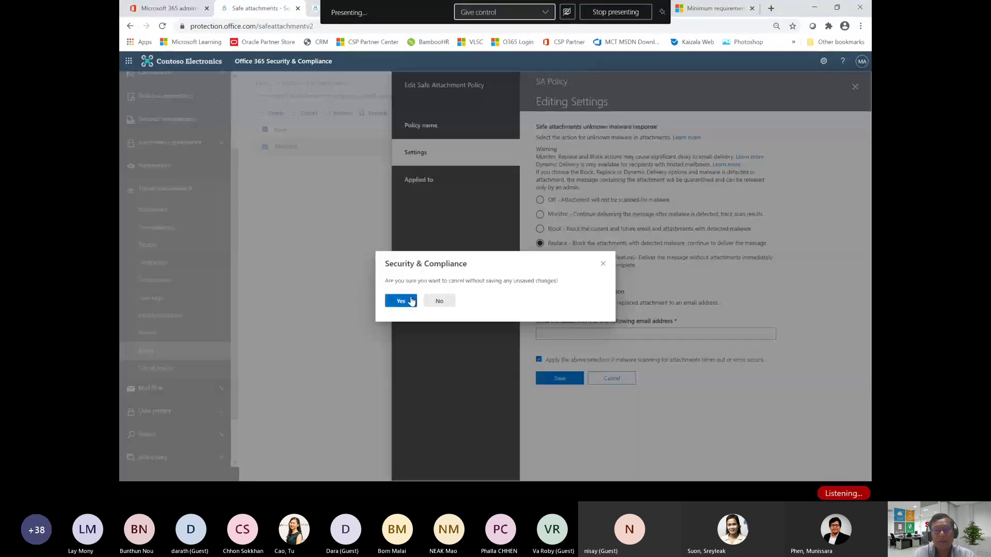
pyautogui.click(406, 303)
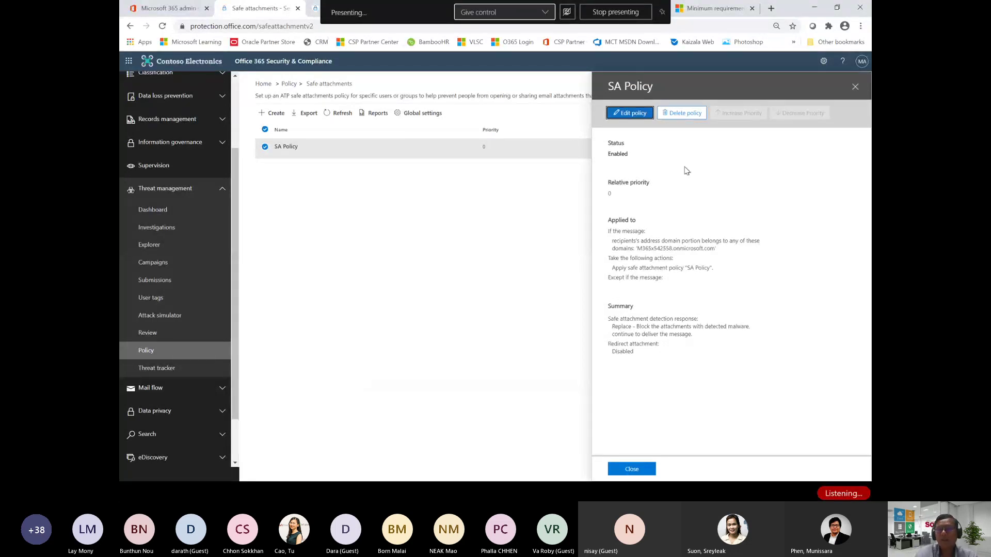
pyautogui.click(855, 86)
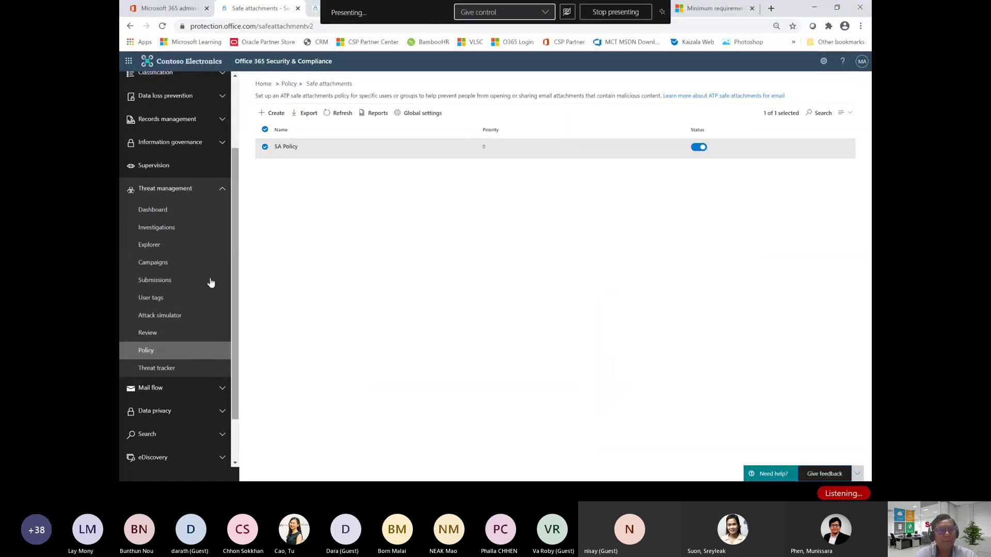
# Open the Reports dashboard and open the URL protection report from its available reports
pyautogui.scroll(-1, 166, 345)
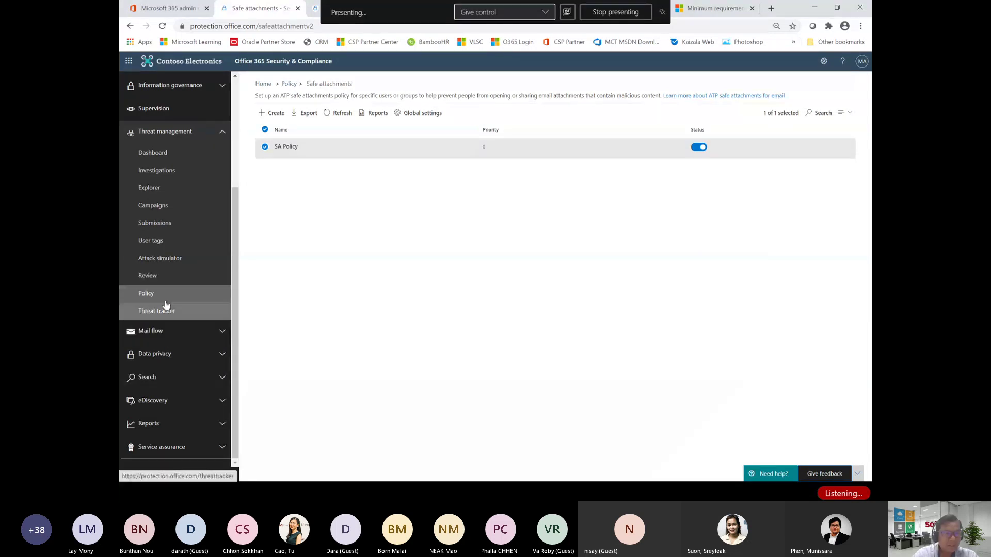
pyautogui.click(289, 84)
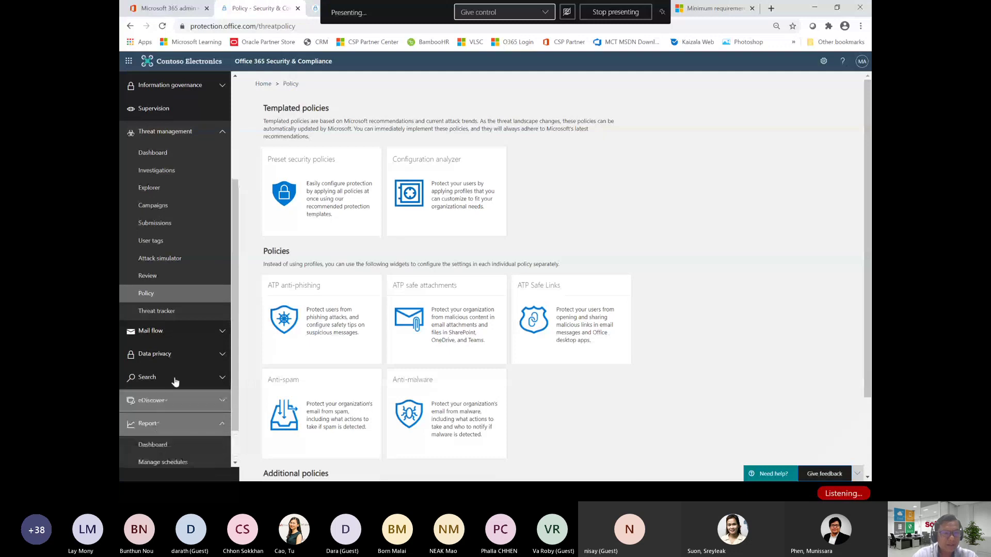
pyautogui.scroll(-1, 180, 376)
pyautogui.click(162, 392)
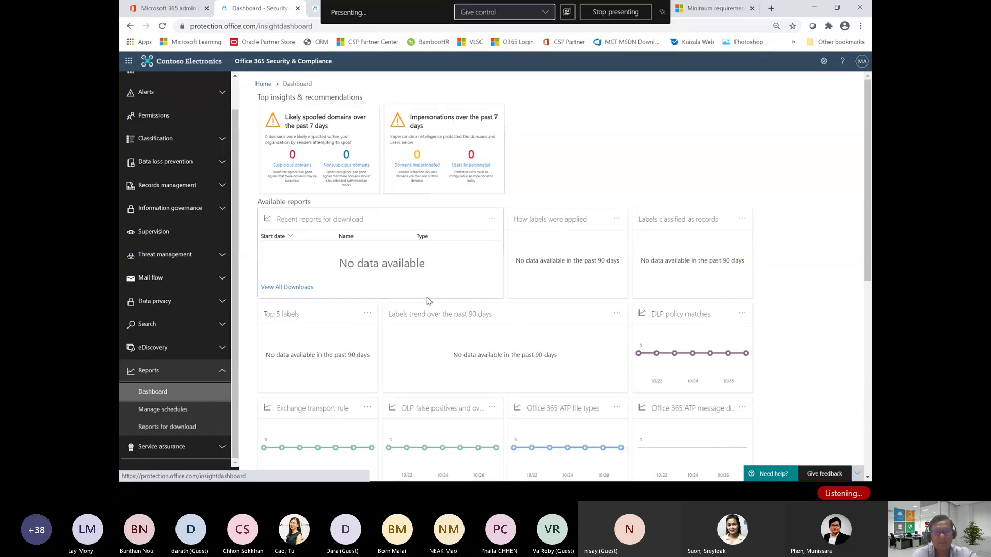
pyautogui.scroll(-3, 426, 298)
pyautogui.scroll(-3, 475, 318)
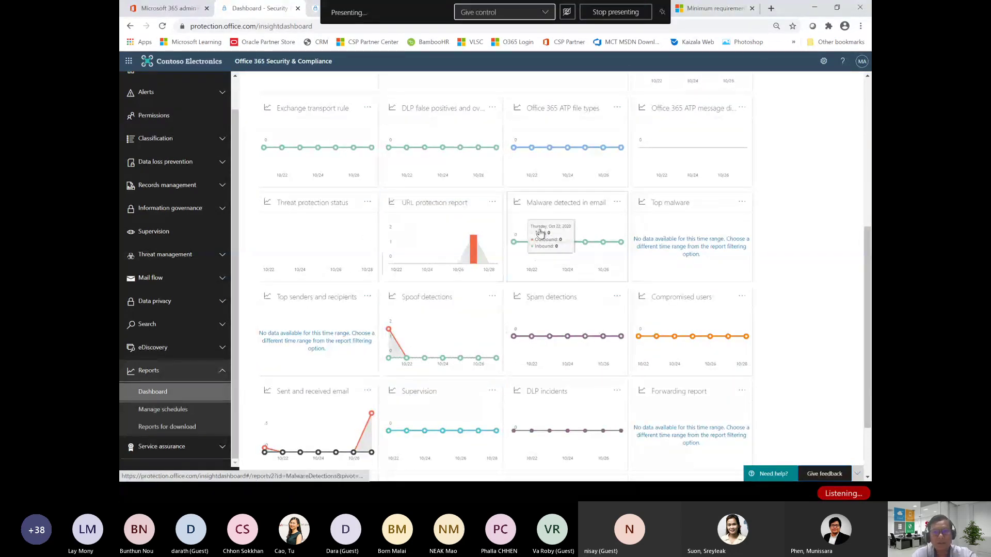
pyautogui.click(474, 246)
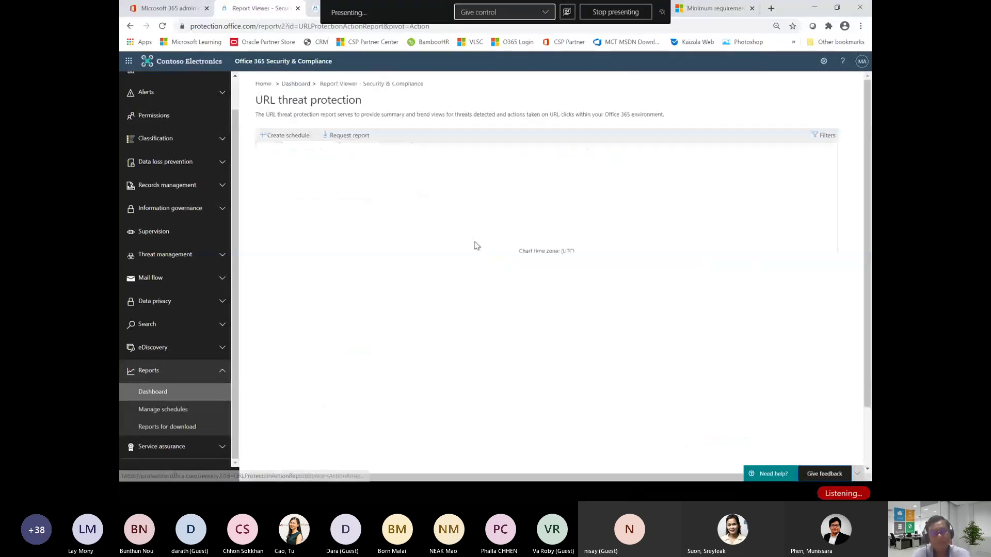
# Show the URL threat protection report as a details table, inspect the most recent click's record and close it
pyautogui.moveTo(702, 212)
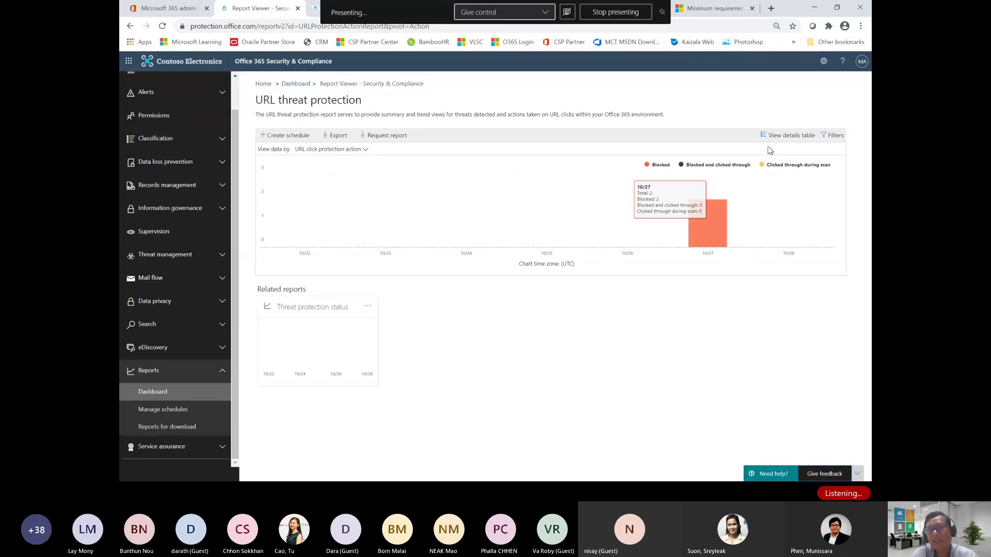
pyautogui.click(790, 136)
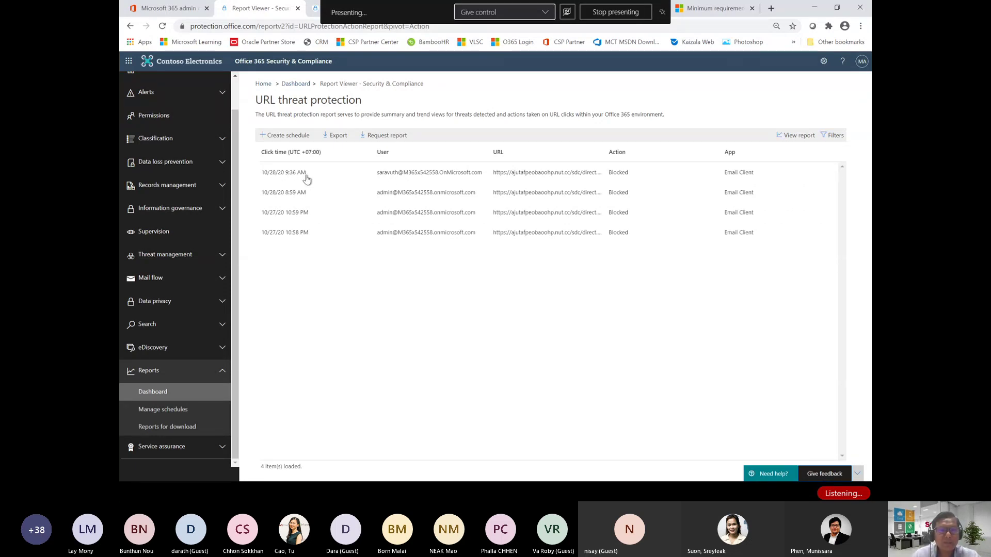
pyautogui.click(408, 178)
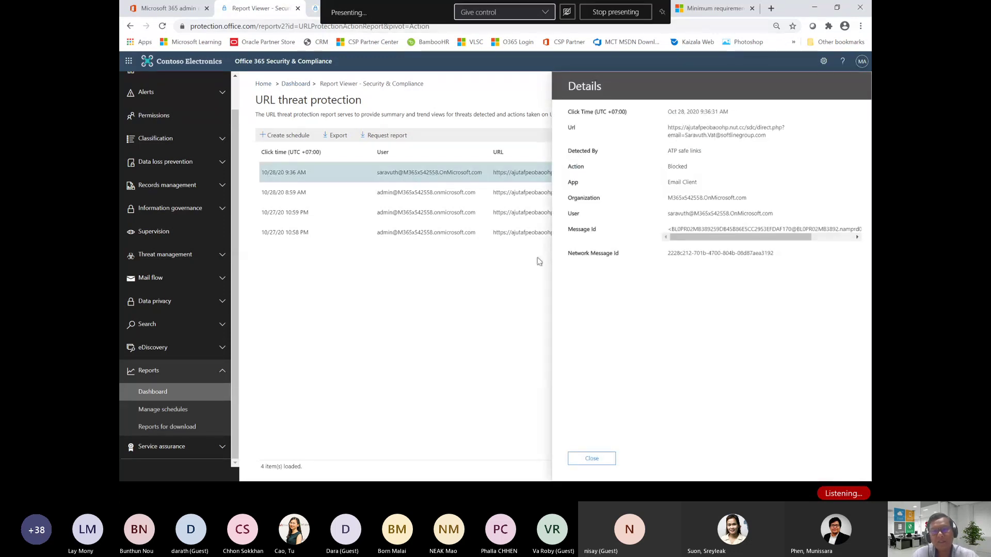
pyautogui.click(592, 459)
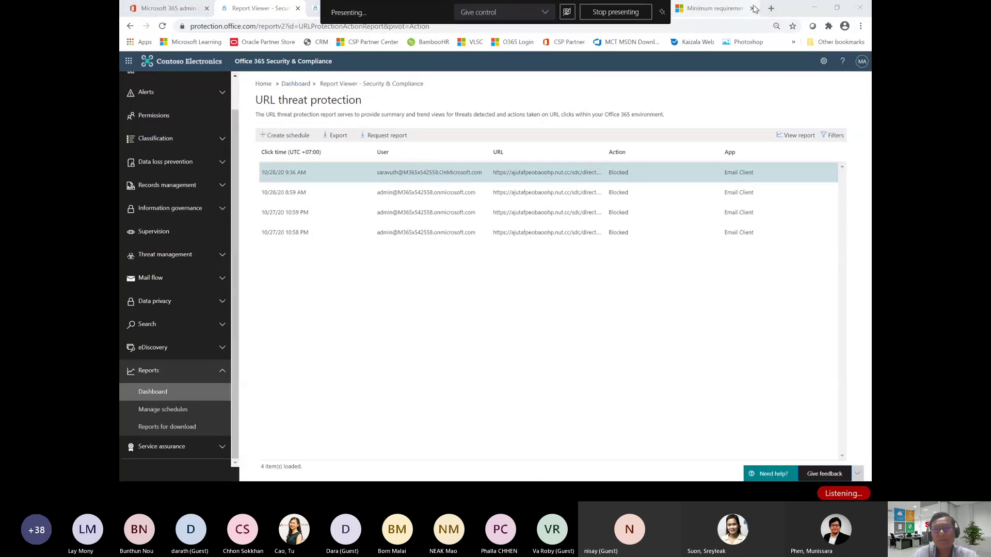
# Switch to the Outlook mailbox already open in the browser and maximize the browser window
pyautogui.moveTo(416, 8)
pyautogui.mouseDown()
pyautogui.moveTo(659, 72)
pyautogui.moveTo(650, 85)
pyautogui.mouseUp()
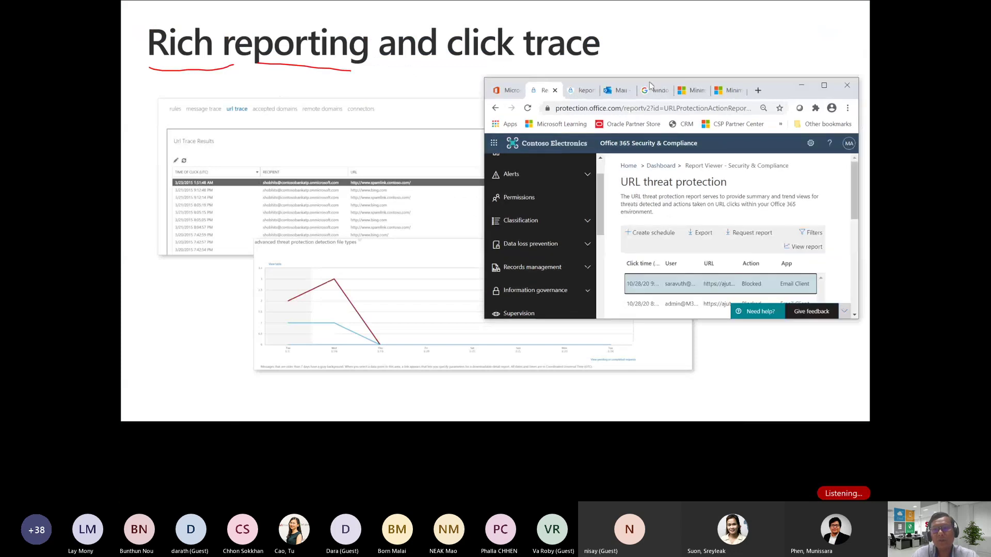
pyautogui.click(618, 91)
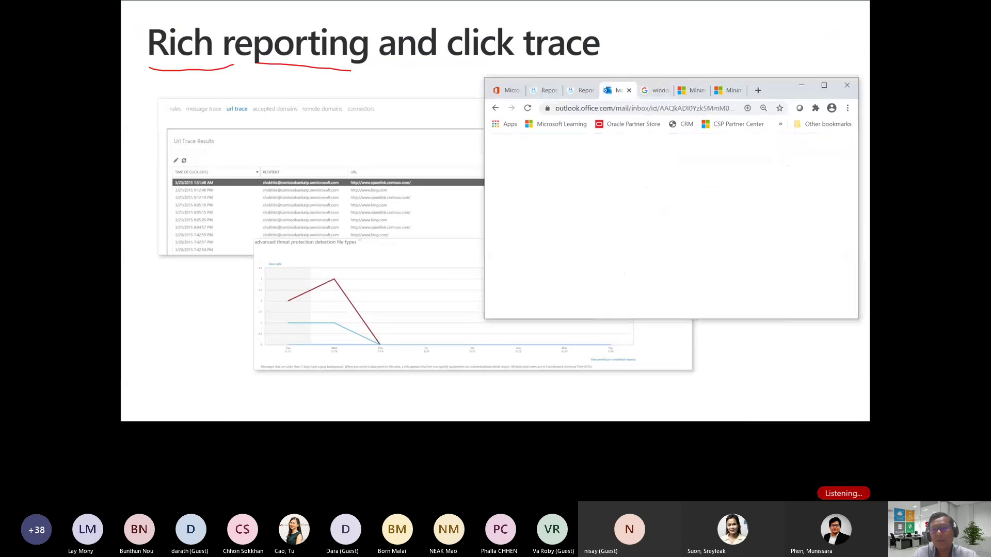
pyautogui.click(824, 89)
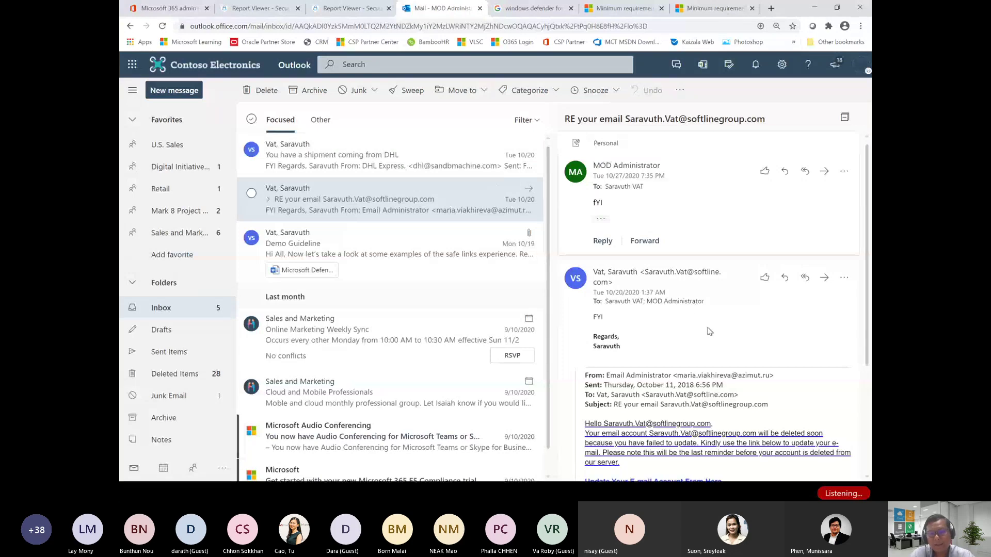
# Read the account-deletion warning email and follow its "Update Your E-mail Account From Here" link to test Safe Links protection
pyautogui.scroll(-3, 692, 369)
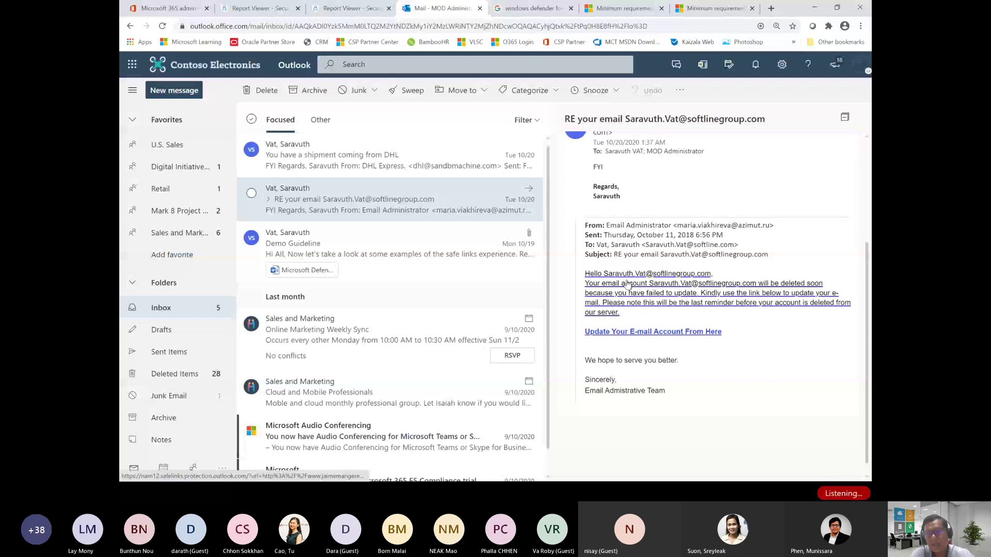
pyautogui.scroll(-1, 628, 299)
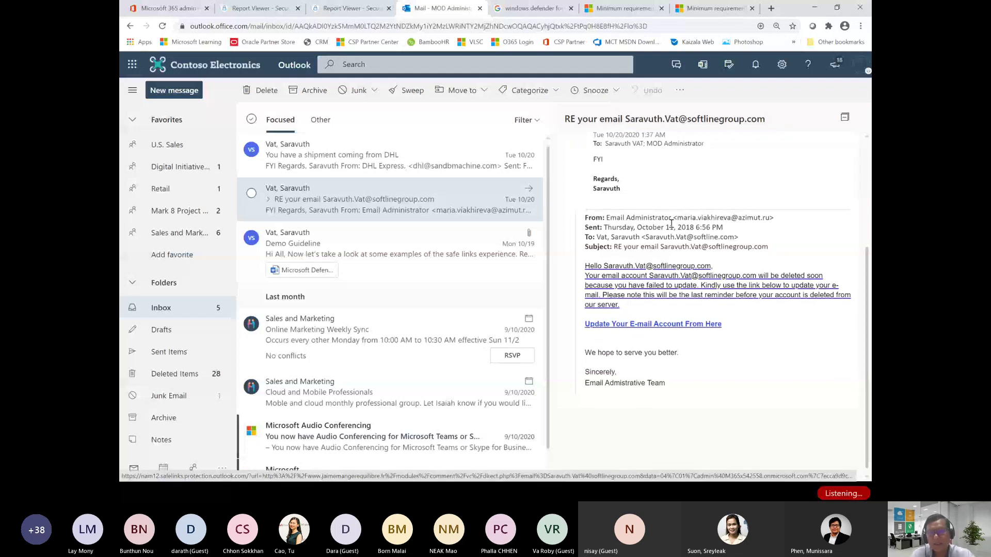
pyautogui.click(631, 326)
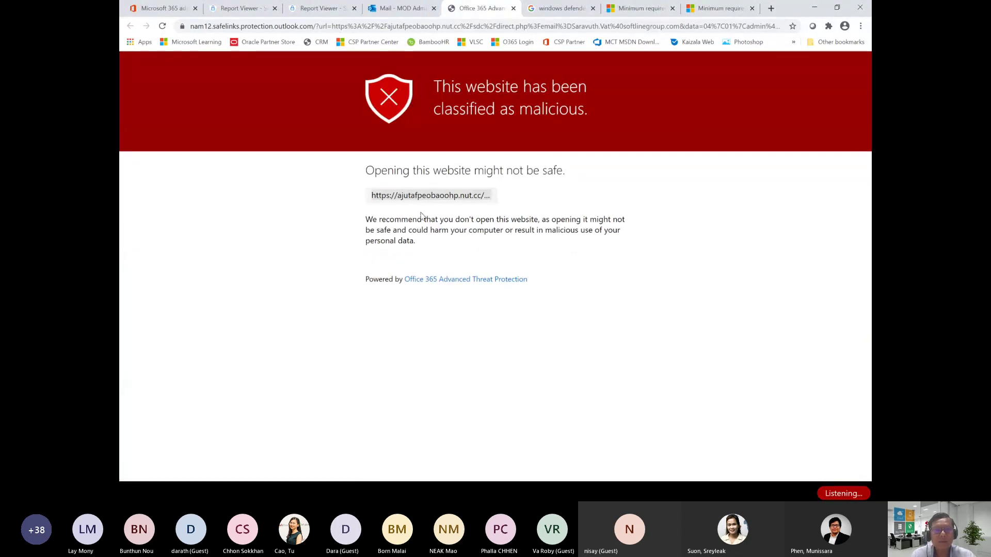
pyautogui.moveTo(407, 196); pyautogui.dragTo(450, 197)
pyautogui.click(490, 164)
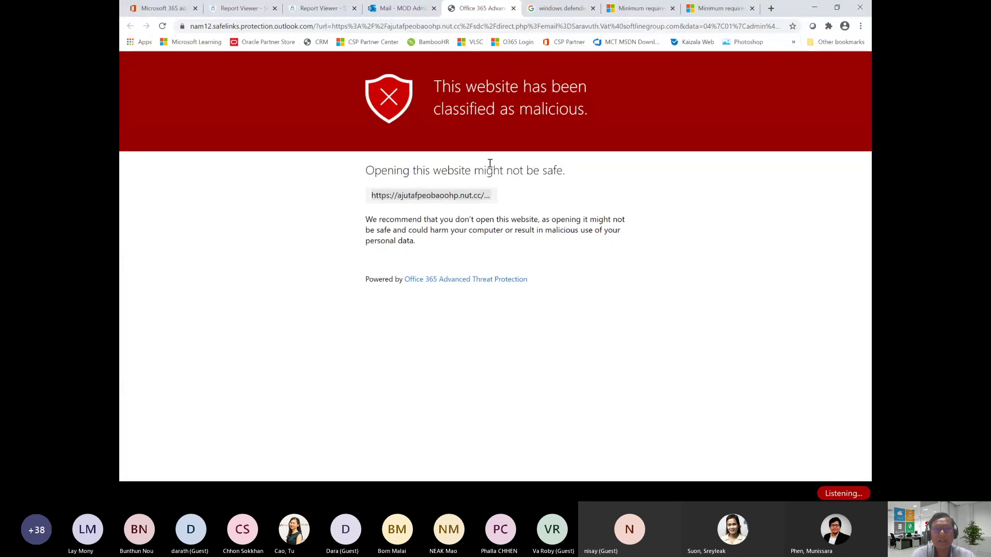
# Return to the mailbox and preview the Microsoft Defender for Office 365 Word attachment of the Demo Guideline email
pyautogui.click(403, 8)
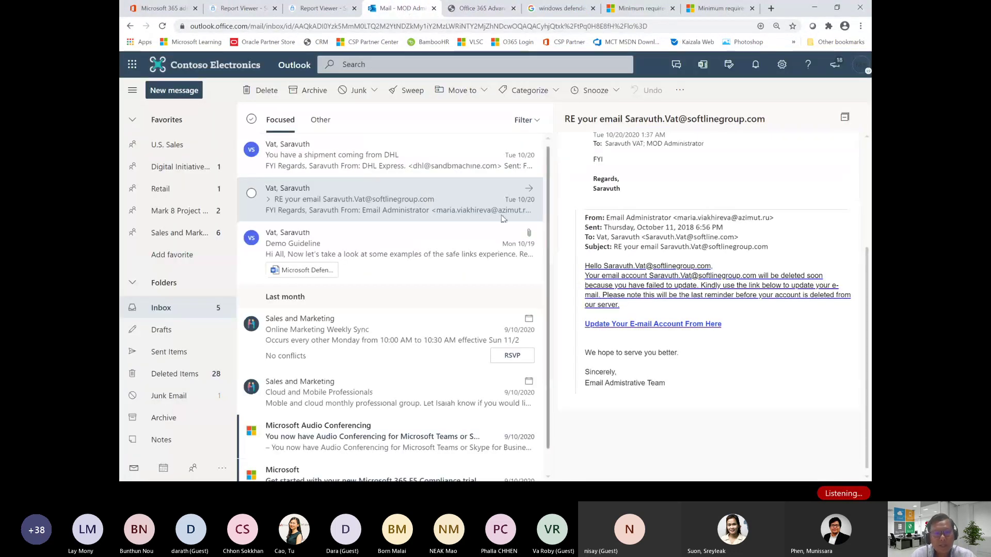
pyautogui.click(441, 246)
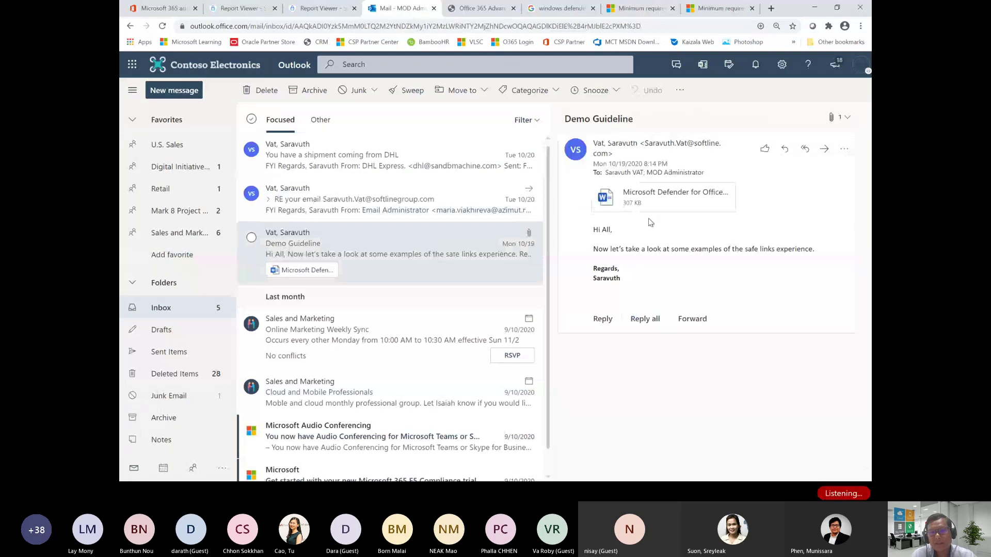
pyautogui.click(662, 202)
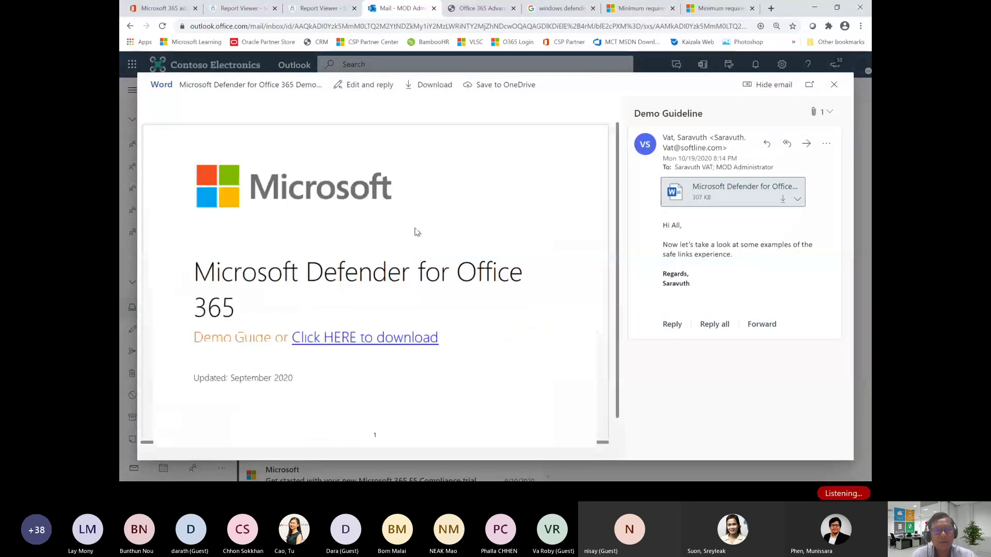
pyautogui.moveTo(187, 281); pyautogui.dragTo(542, 261)
pyautogui.click(218, 347)
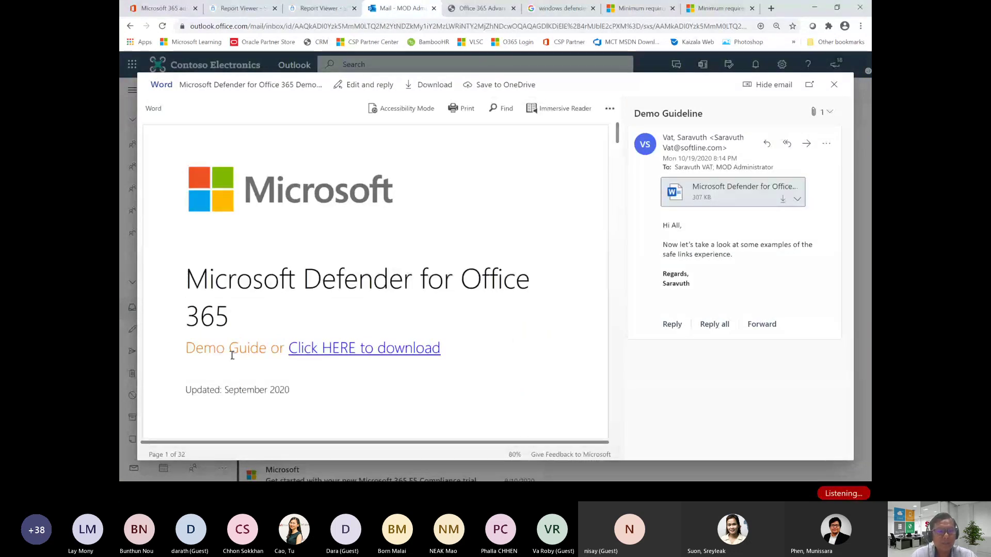
# Follow the "Click HERE to download" link in the previewed Word document to test Safe Links protection in attachments
pyautogui.click(344, 354)
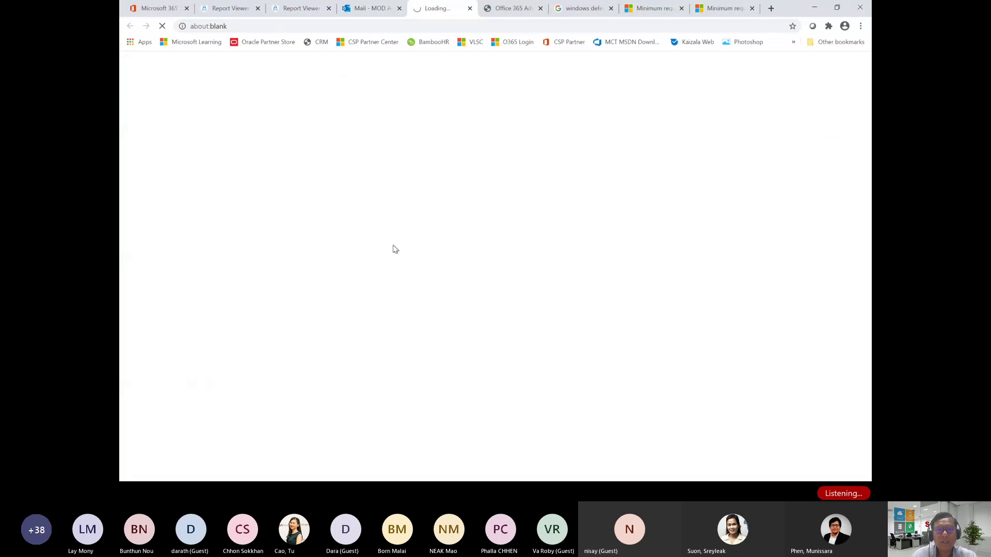
pyautogui.moveTo(434, 170); pyautogui.dragTo(475, 170)
pyautogui.click(444, 171)
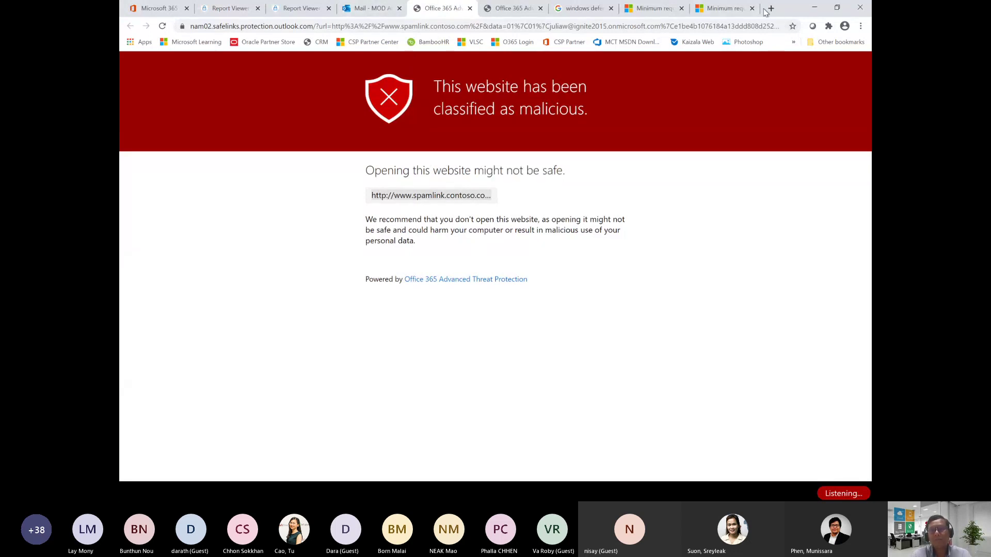
# Return to the mailbox, check the blocked-link page again and switch to the presentation slides
pyautogui.click(369, 8)
pyautogui.click(439, 11)
pyautogui.hotkey('alt', 'Tab')
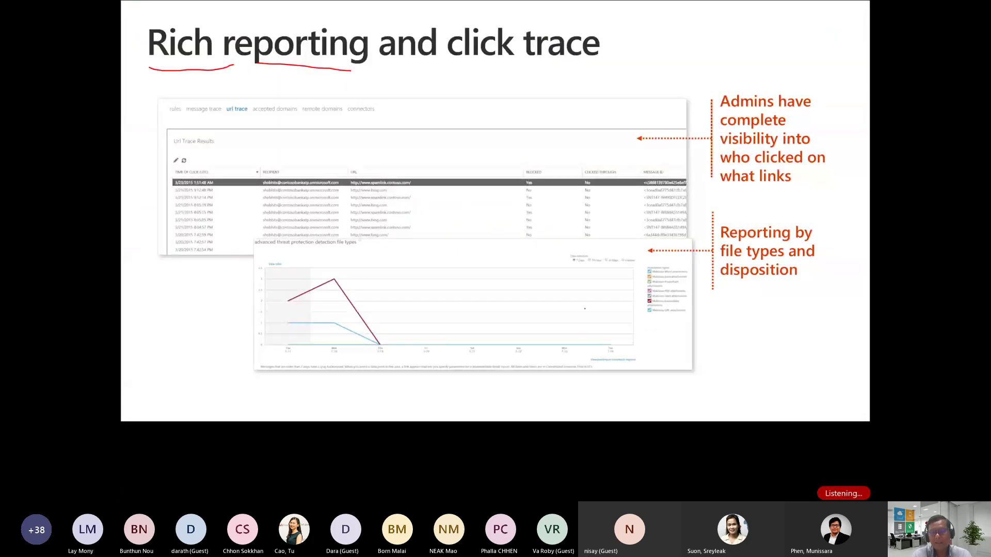
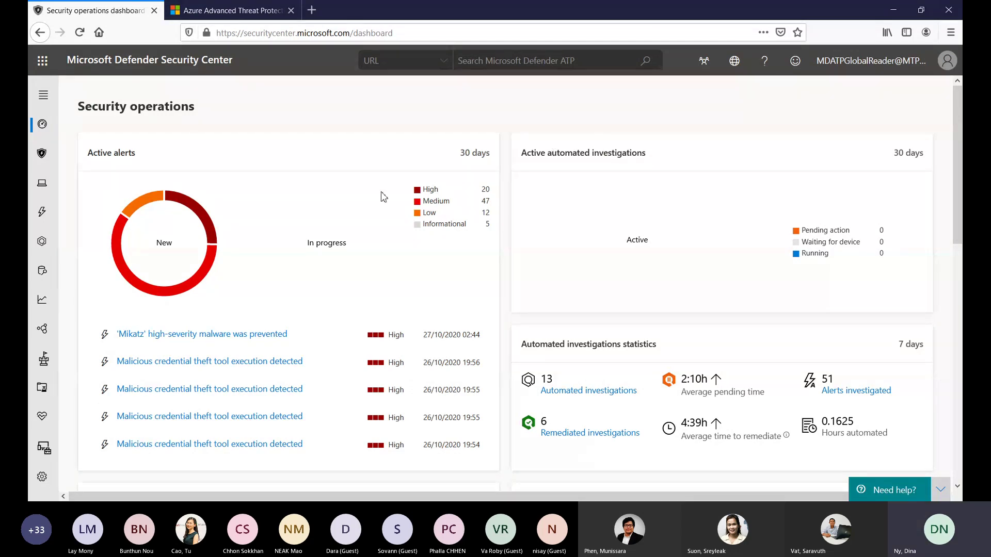
# Examine the Security operations dashboard, from active alerts and investigations to devices and users at risk, service health and daily device reporting
pyautogui.scroll(-2, 378, 226)
pyautogui.scroll(-4, 514, 270)
pyautogui.scroll(2, 516, 273)
pyautogui.scroll(2, 514, 272)
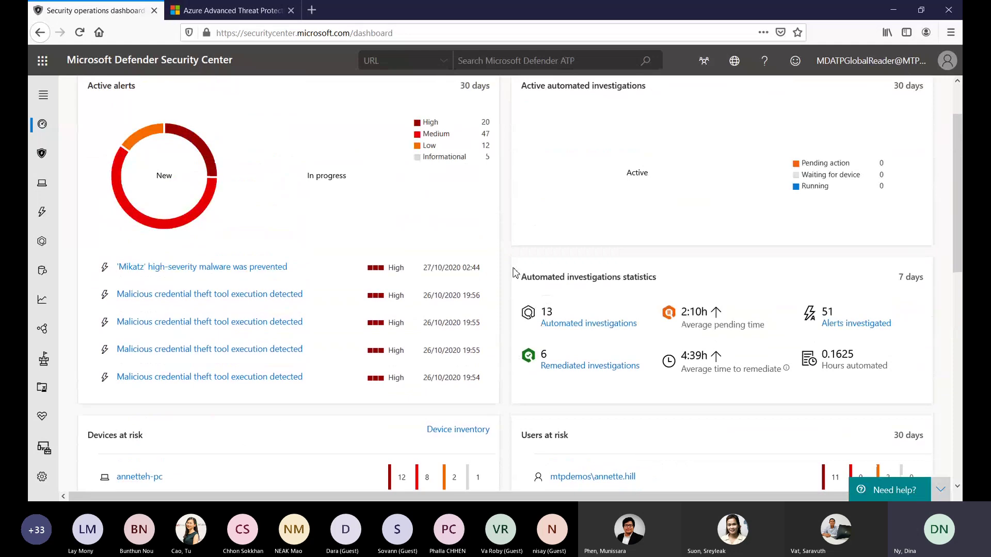
pyautogui.scroll(-5, 513, 270)
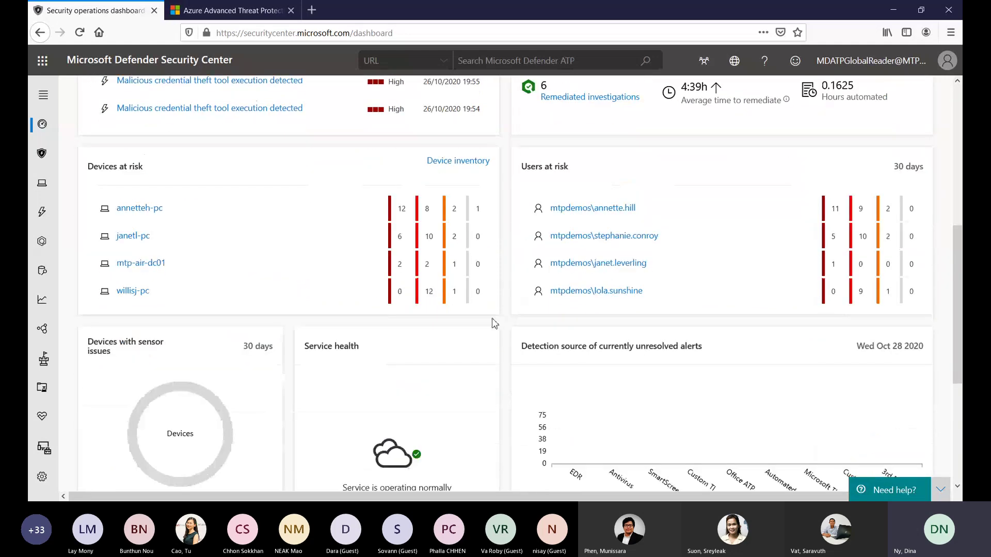
pyautogui.scroll(-2, 493, 325)
pyautogui.scroll(-3, 495, 327)
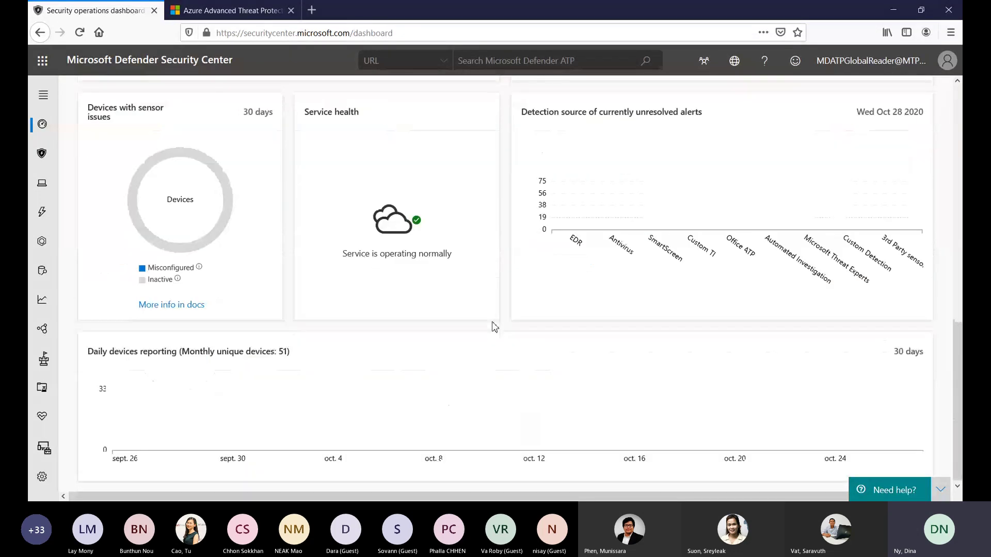
pyautogui.scroll(5, 502, 321)
pyautogui.scroll(5, 503, 320)
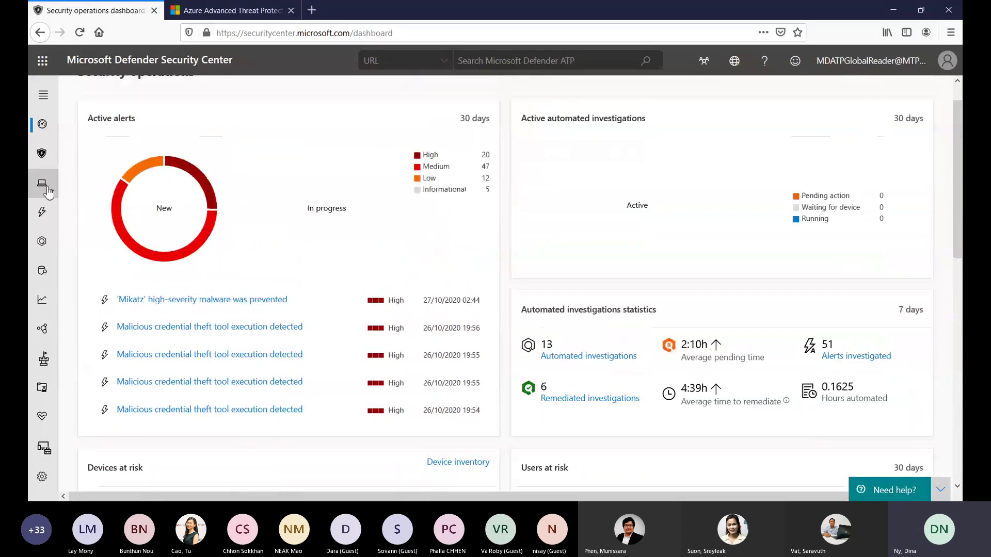
# Go to the incidents list and open the MS365D (MTP) Demo Incident dated 10/22/2020
pyautogui.click(43, 154)
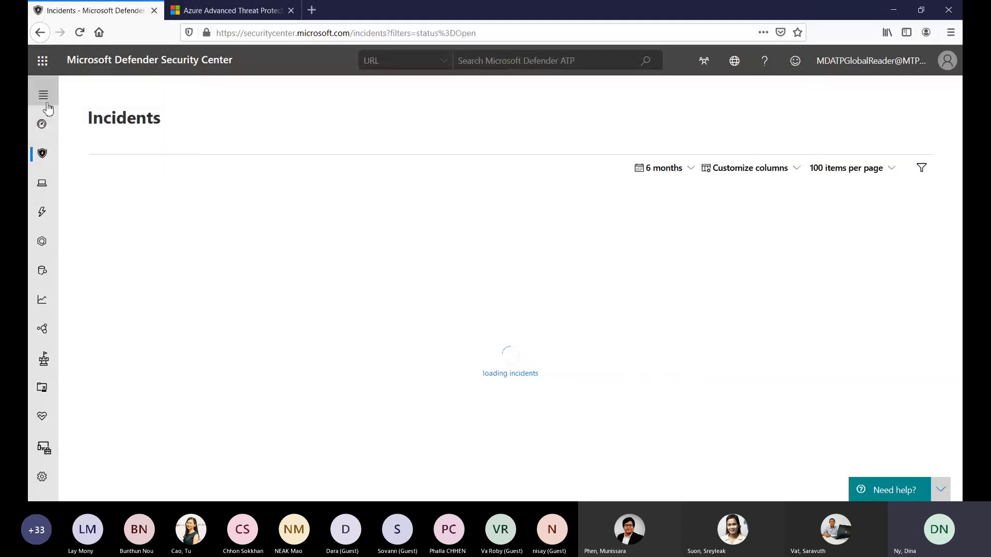
pyautogui.click(47, 103)
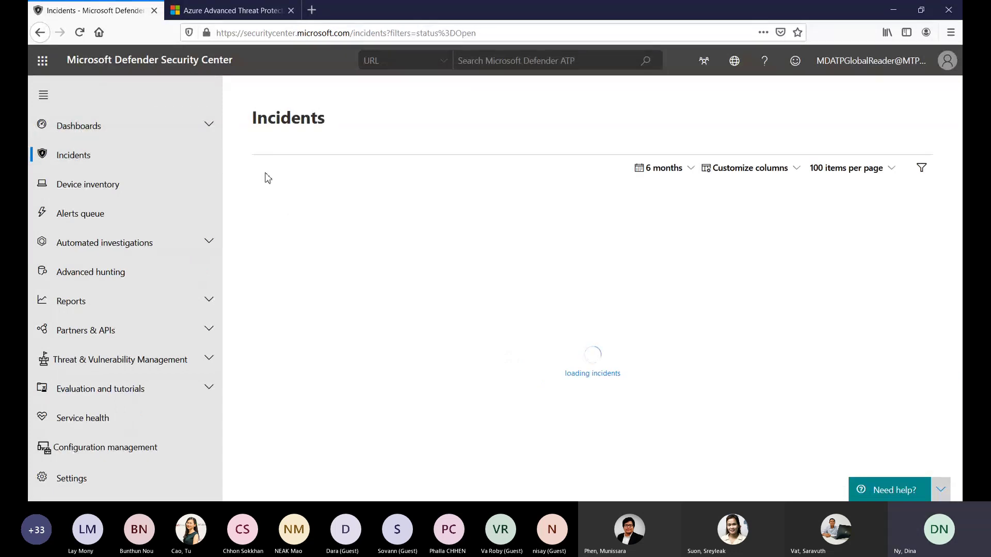
pyautogui.click(41, 96)
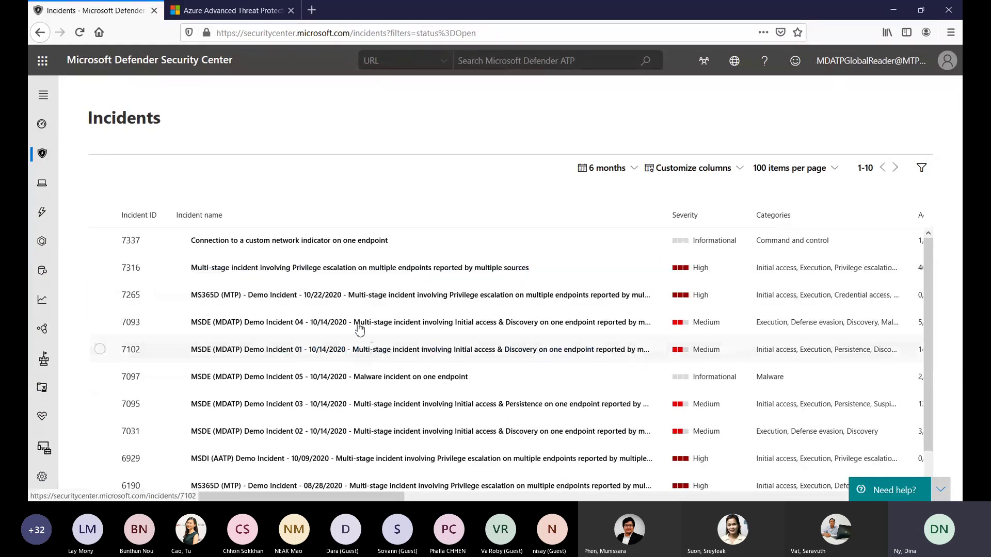
pyautogui.scroll(-1, 350, 304)
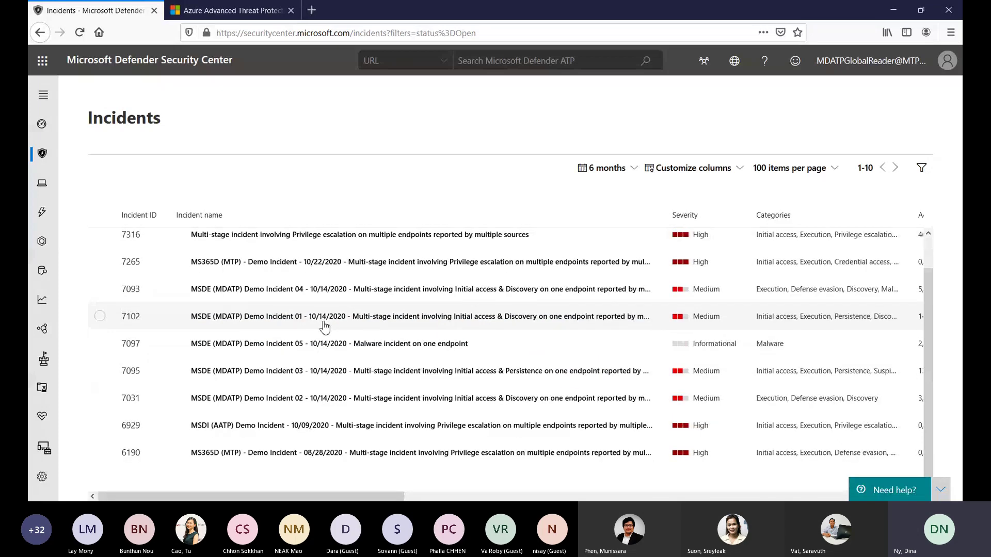
pyautogui.scroll(1, 324, 327)
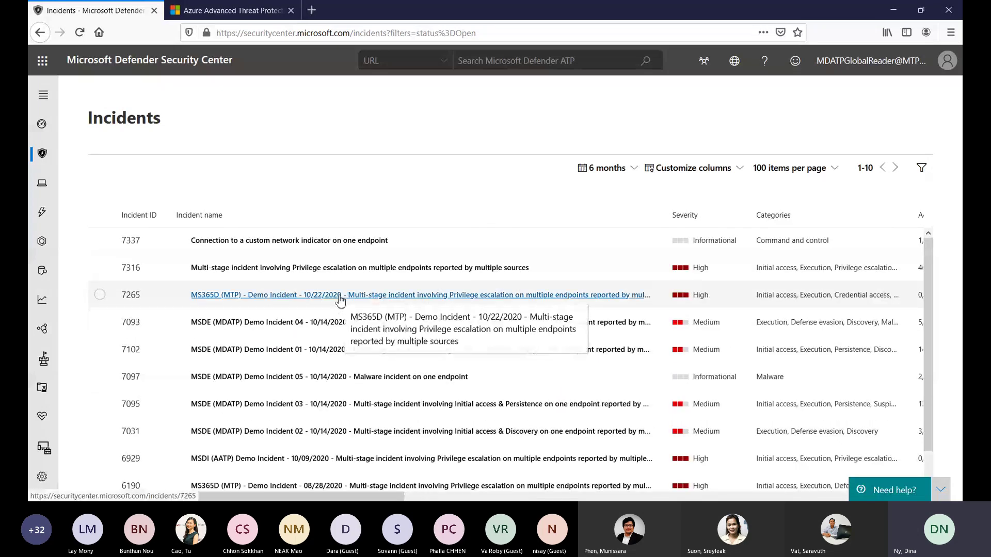
pyautogui.click(340, 299)
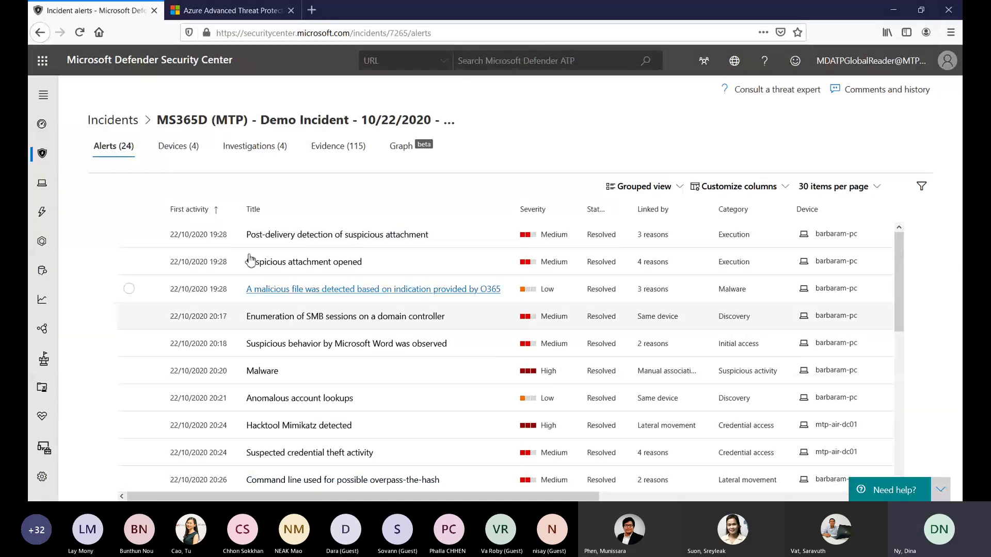
# Review the incident's alerts, its affected devices and its investigations
pyautogui.scroll(-2, 249, 279)
pyautogui.scroll(-3, 250, 305)
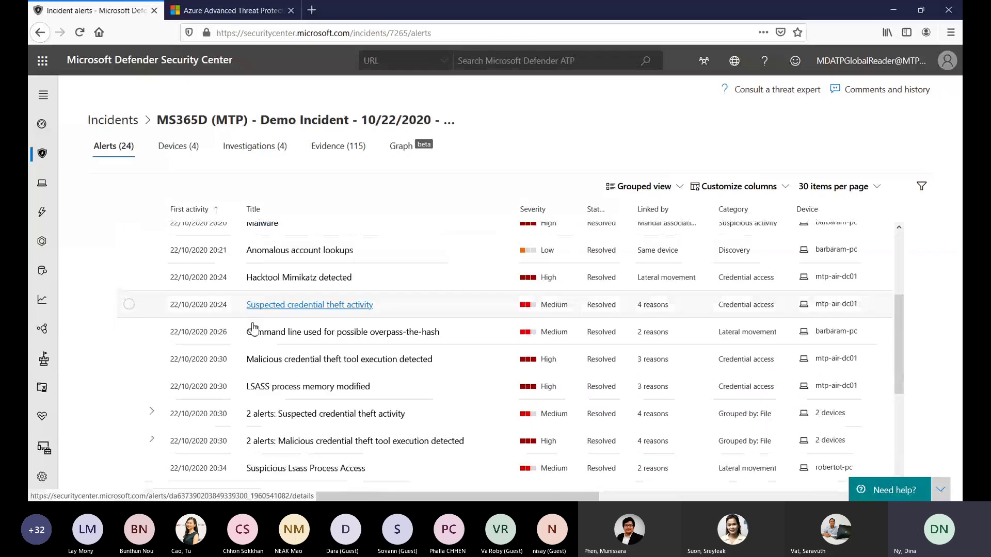
pyautogui.scroll(5, 536, 317)
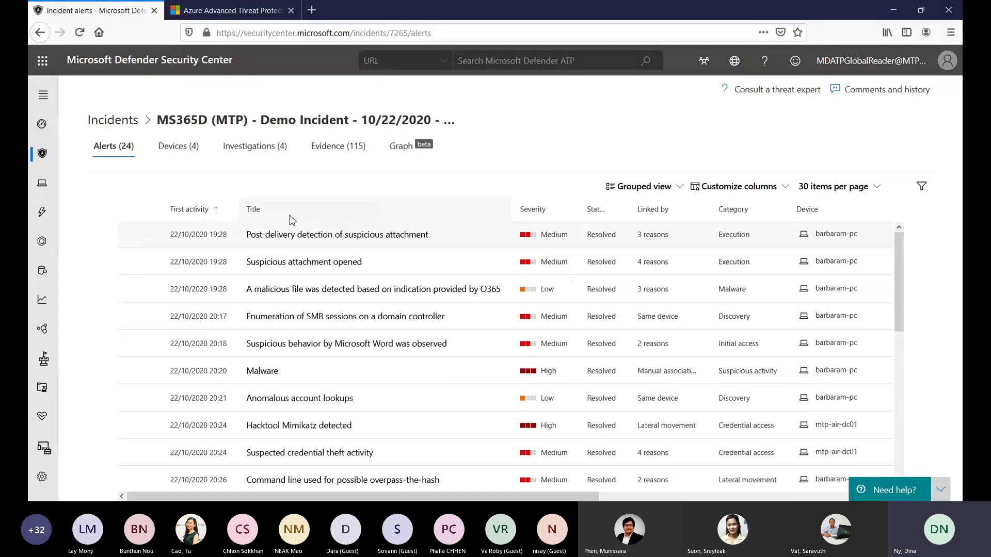
pyautogui.click(184, 151)
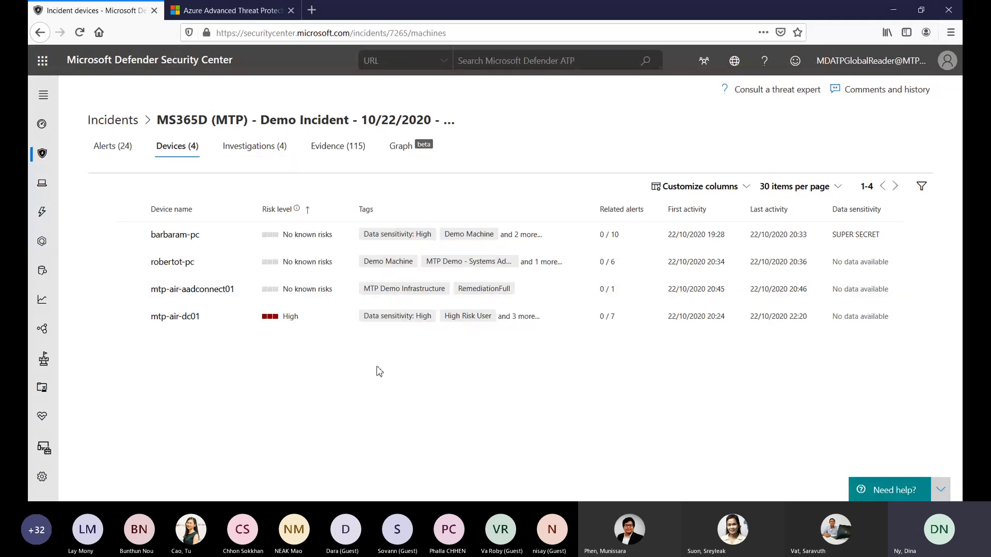
pyautogui.click(255, 150)
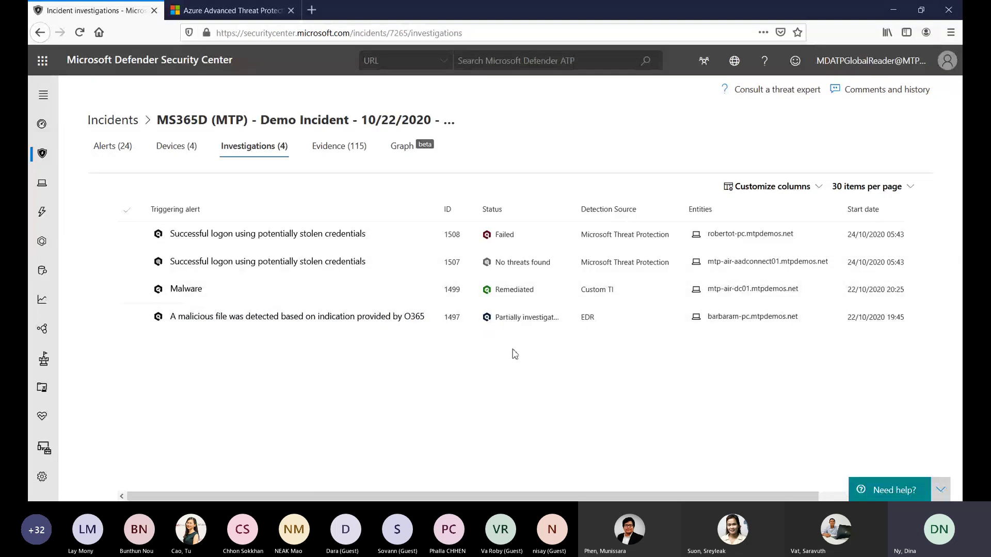
# Examine the incident's evidence, including the summary, the IP addresses and the processes with their verdicts
pyautogui.click(341, 146)
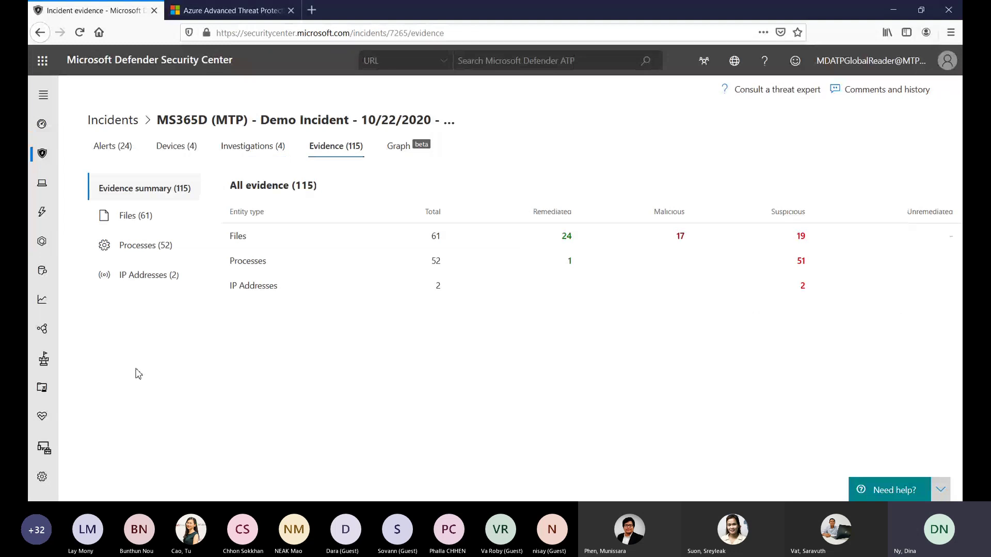
pyautogui.click(146, 275)
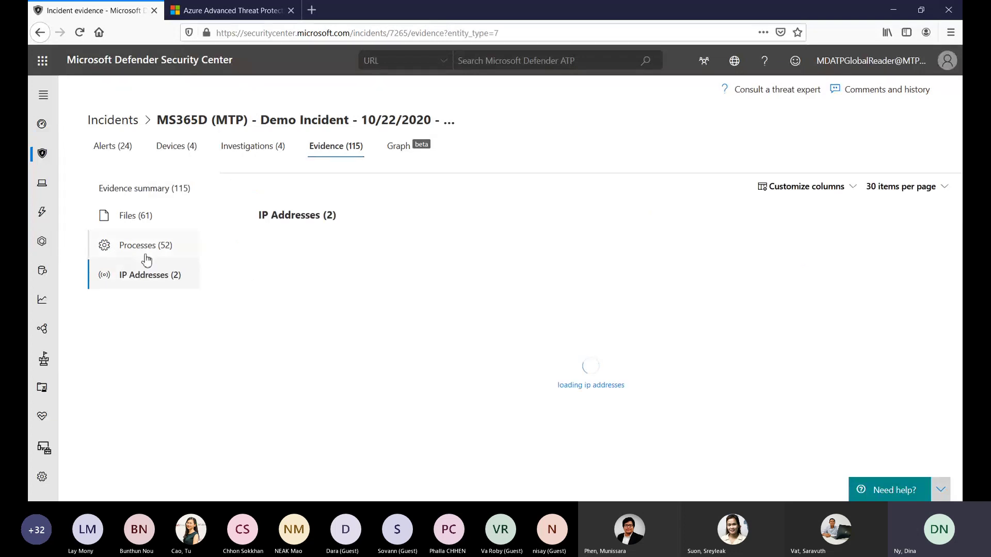
pyautogui.click(144, 253)
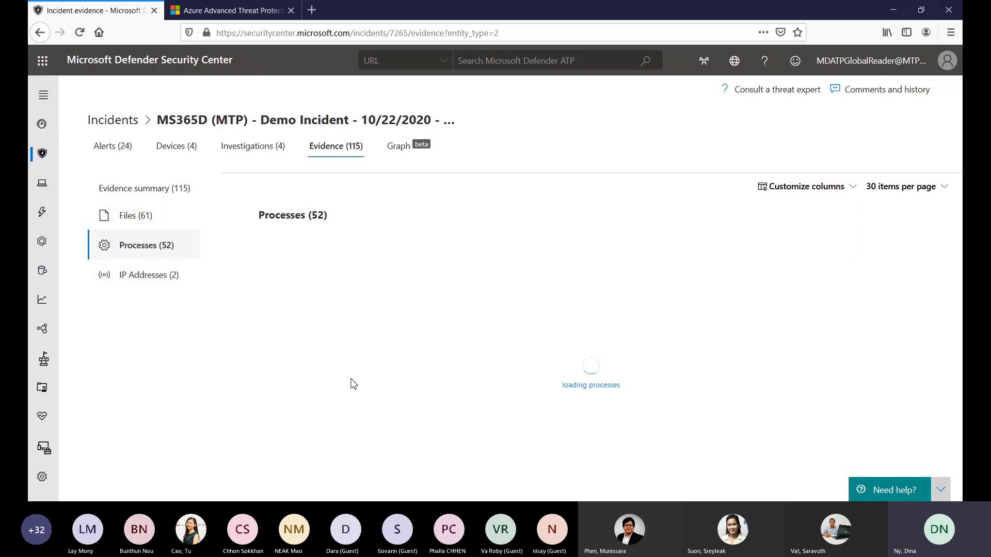
pyautogui.scroll(-1, 392, 359)
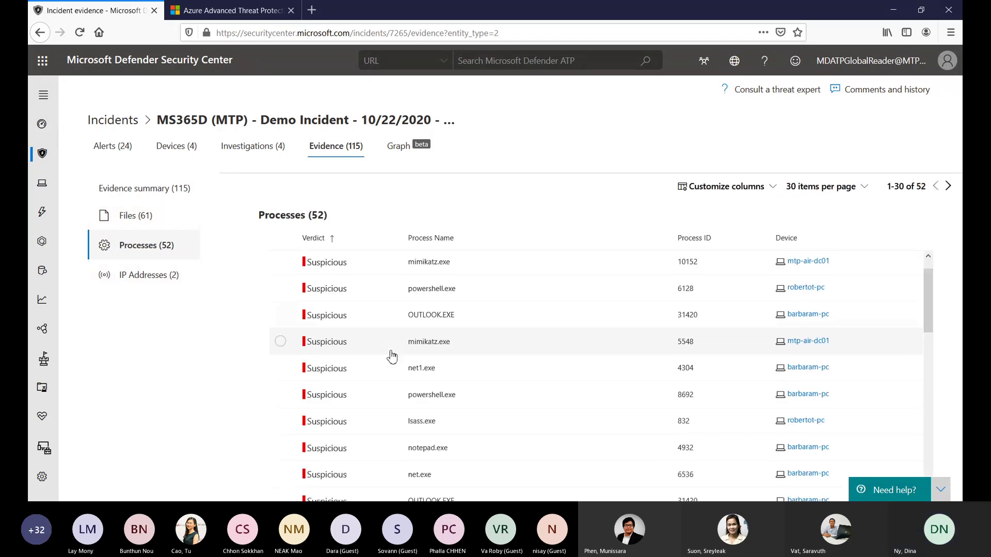
pyautogui.scroll(-5, 393, 356)
pyautogui.scroll(4, 392, 357)
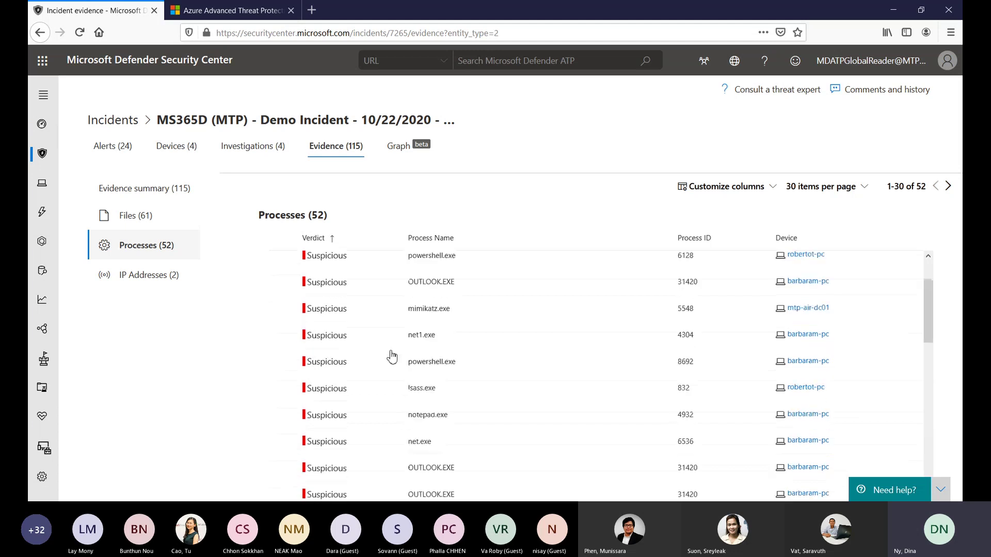
pyautogui.scroll(2, 391, 356)
# In the incident graph, spread apart the barbaram-pc and mtp-air-dc01 devices, then inspect the vaultcli.dll group's details and close them
pyautogui.click(399, 146)
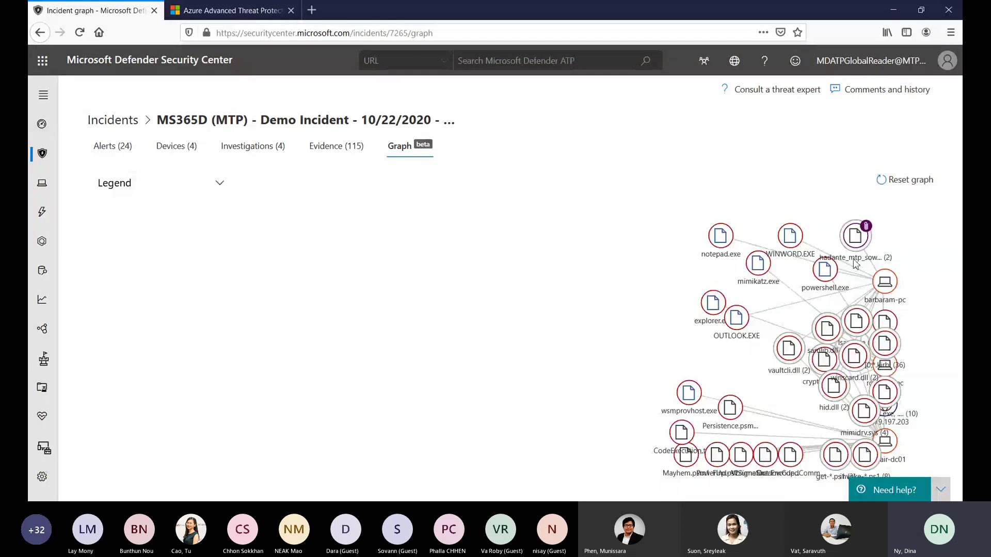
pyautogui.moveTo(857, 295); pyautogui.dragTo(146, 393)
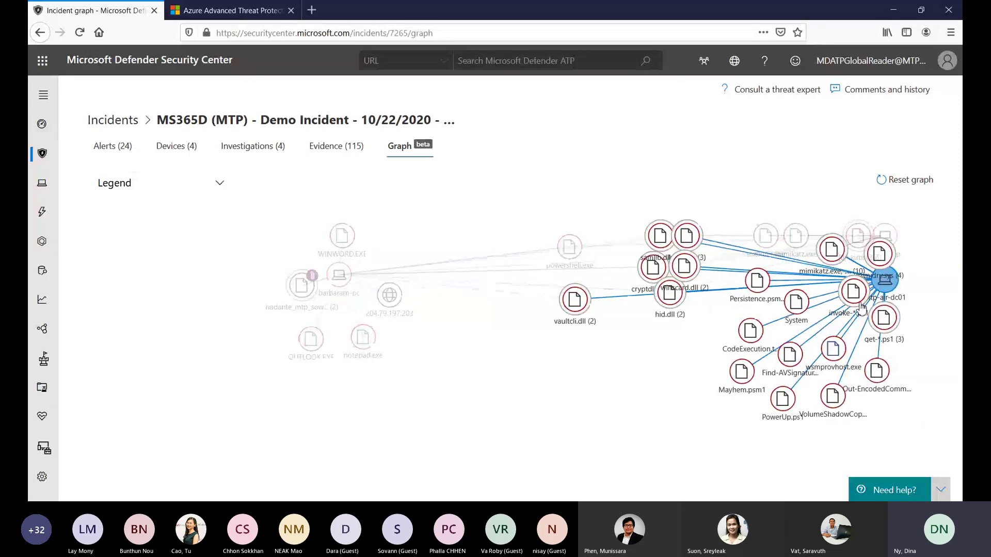
pyautogui.moveTo(878, 287); pyautogui.dragTo(582, 397)
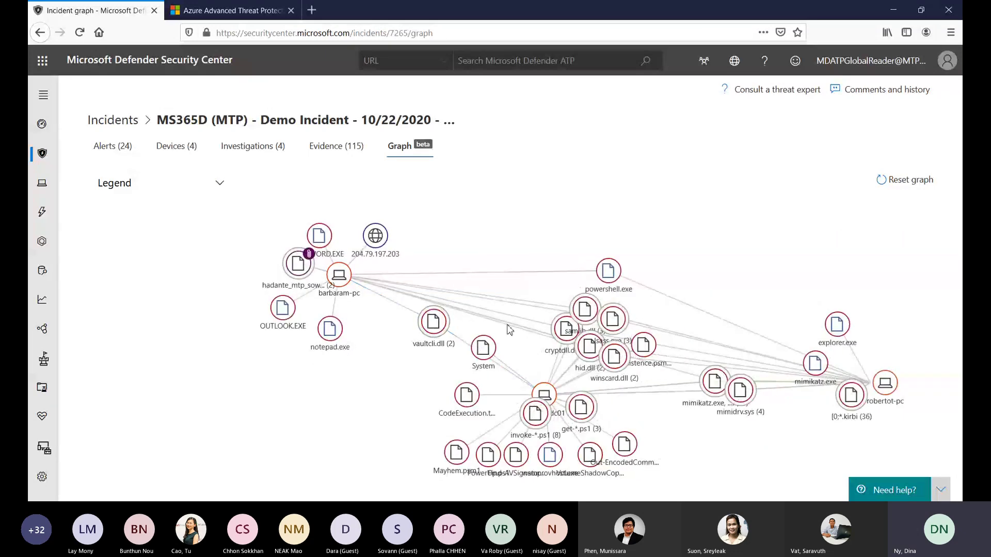
pyautogui.click(426, 330)
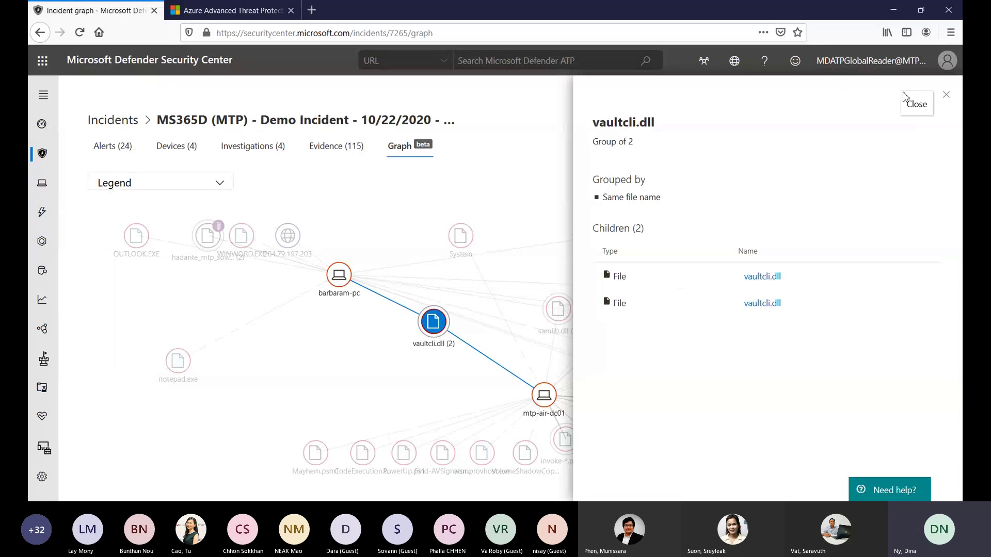
pyautogui.click(947, 95)
# Open the Threat & Vulnerability Management dashboard and review its exposure scores, top events, remediation activities, vulnerable software and exposed devices
pyautogui.moveTo(35, 373)
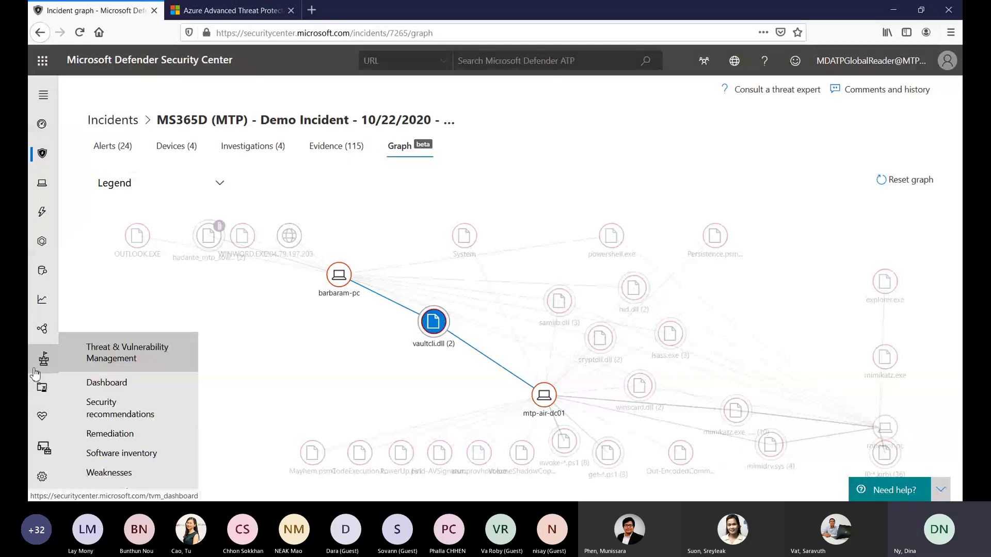
pyautogui.click(35, 372)
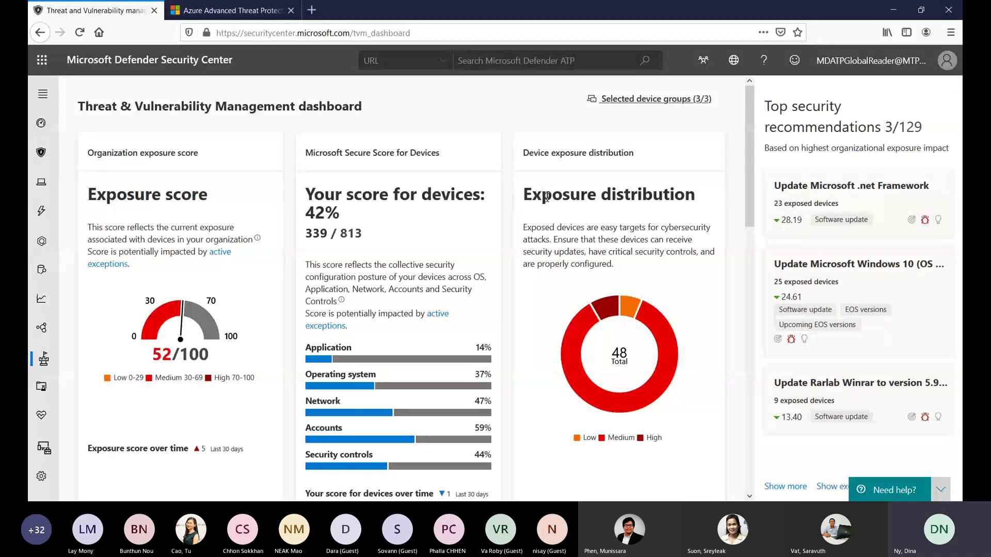
pyautogui.scroll(-5, 716, 250)
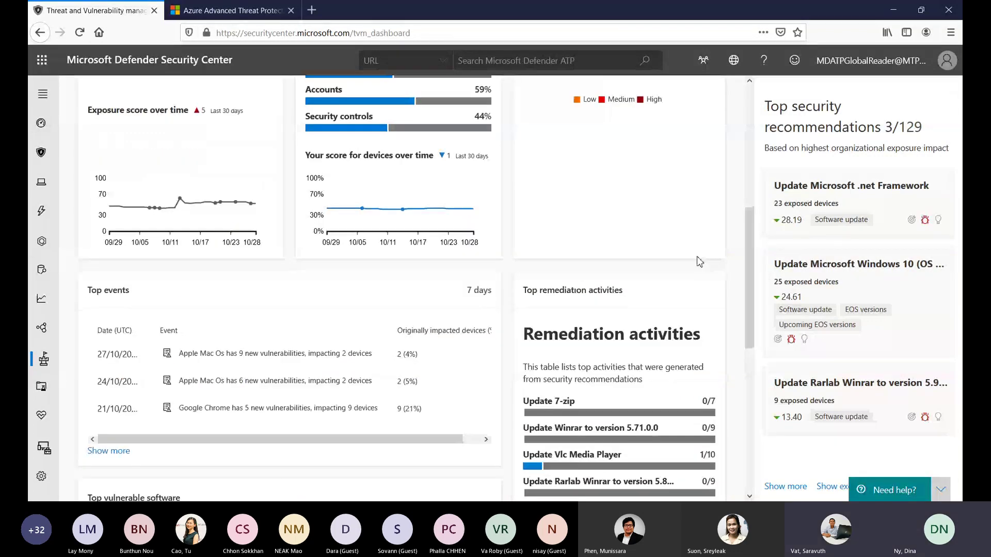
pyautogui.scroll(-5, 700, 262)
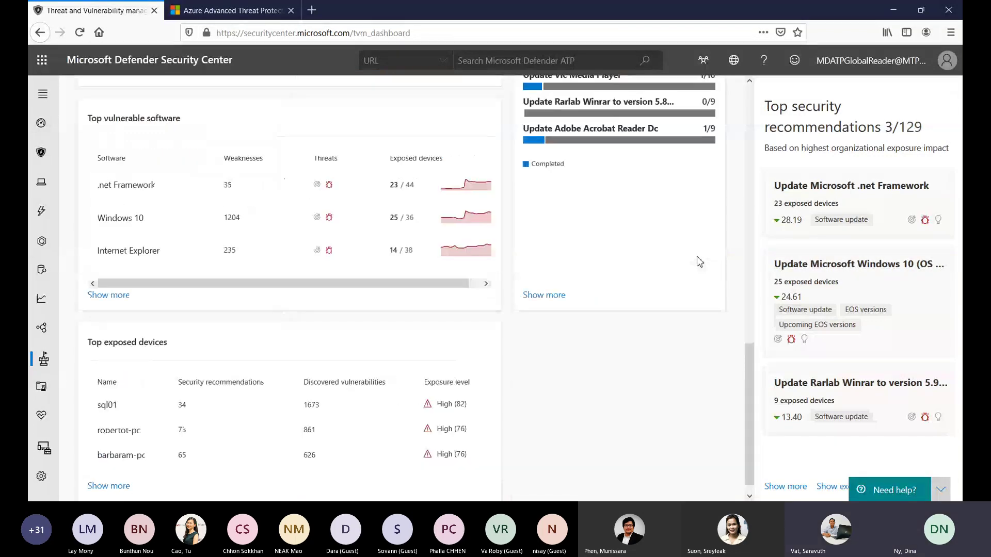
pyautogui.scroll(10, 700, 262)
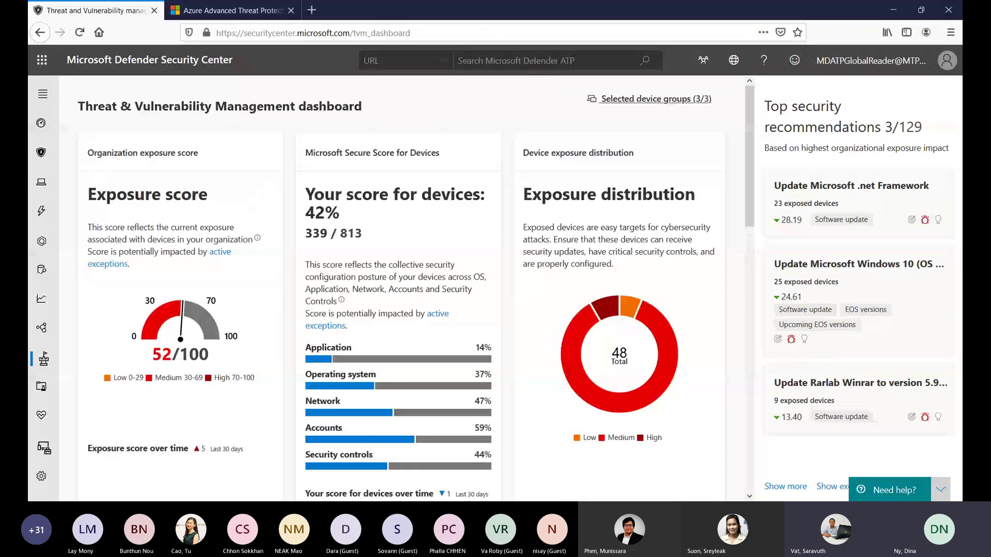